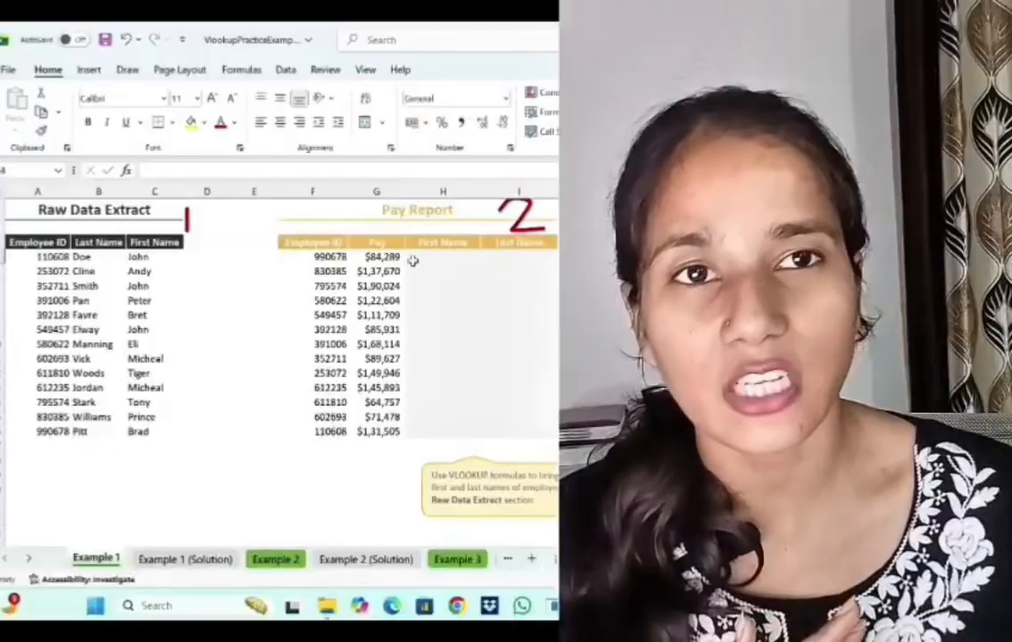
# Enter the heading "1 vlookup" in cell K3, beside the Pay Report table.
pyautogui.click(431, 257)
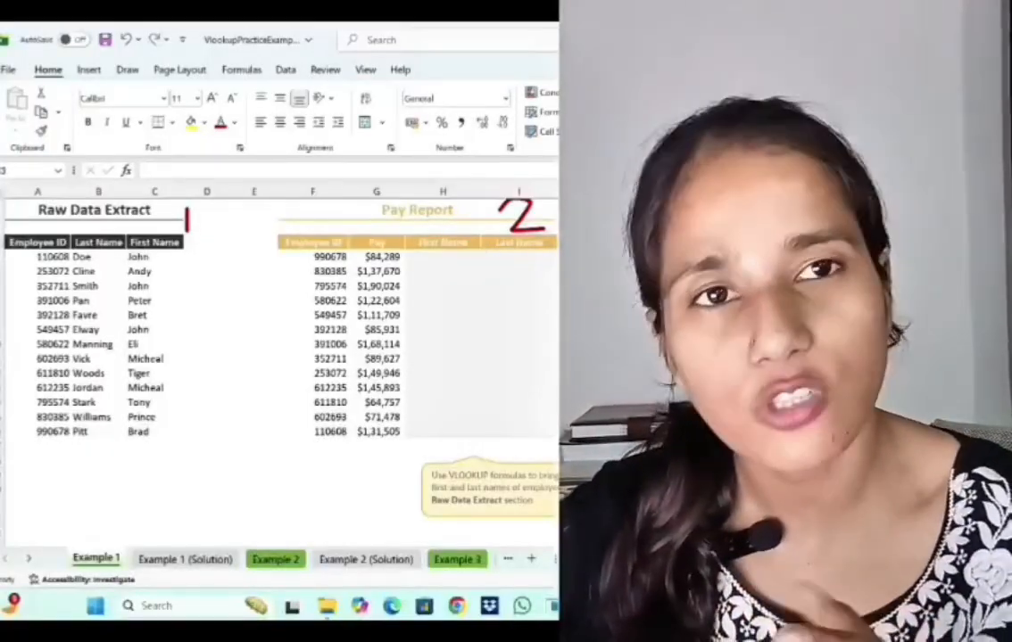
pyautogui.write('=')
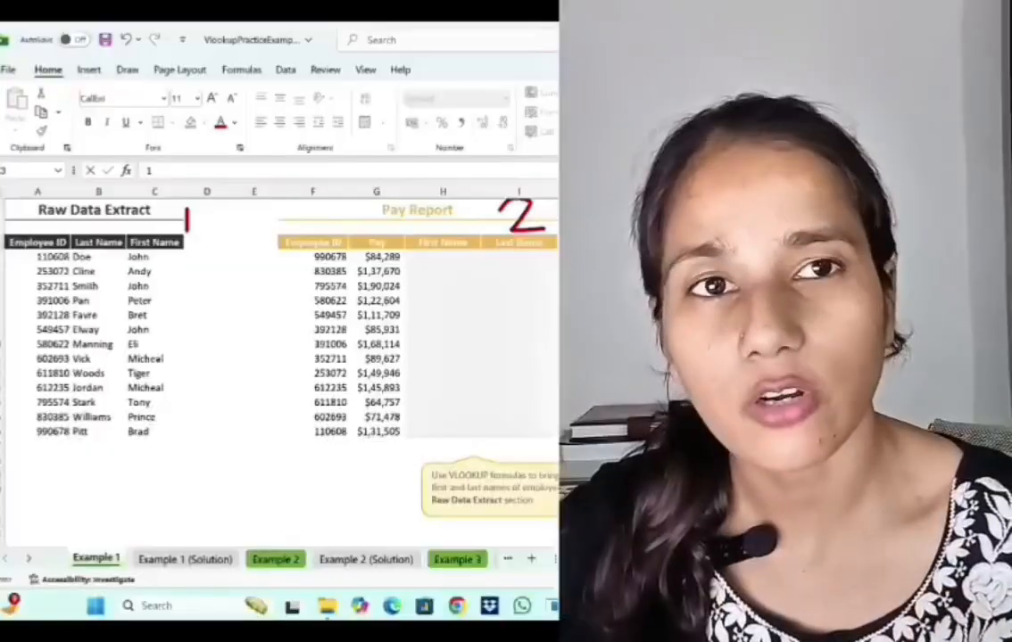
pyautogui.write('vlookup')
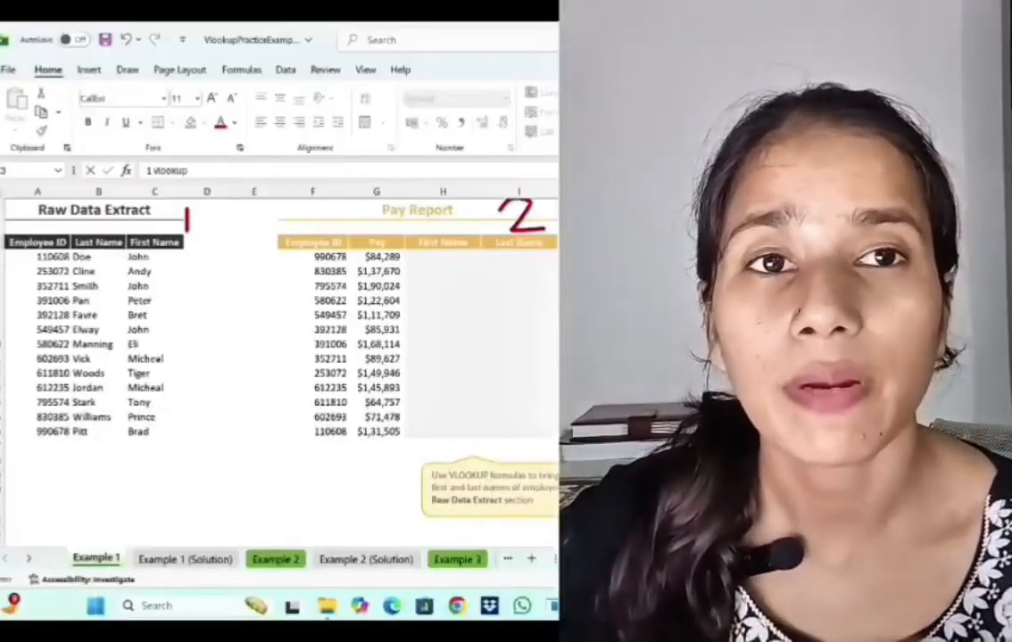
pyautogui.press('Escape')
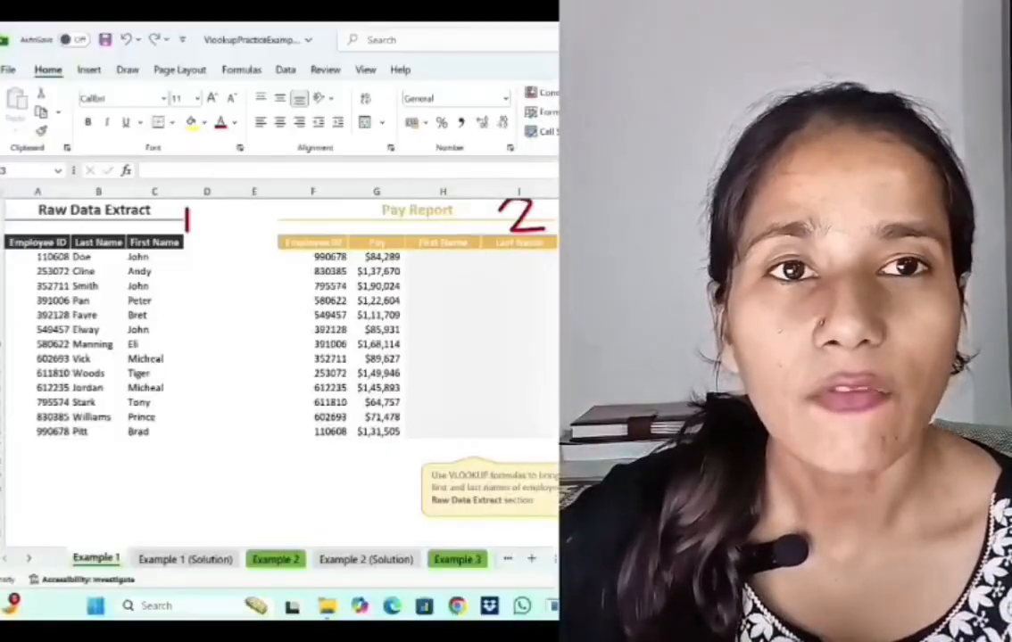
pyautogui.press('F2')
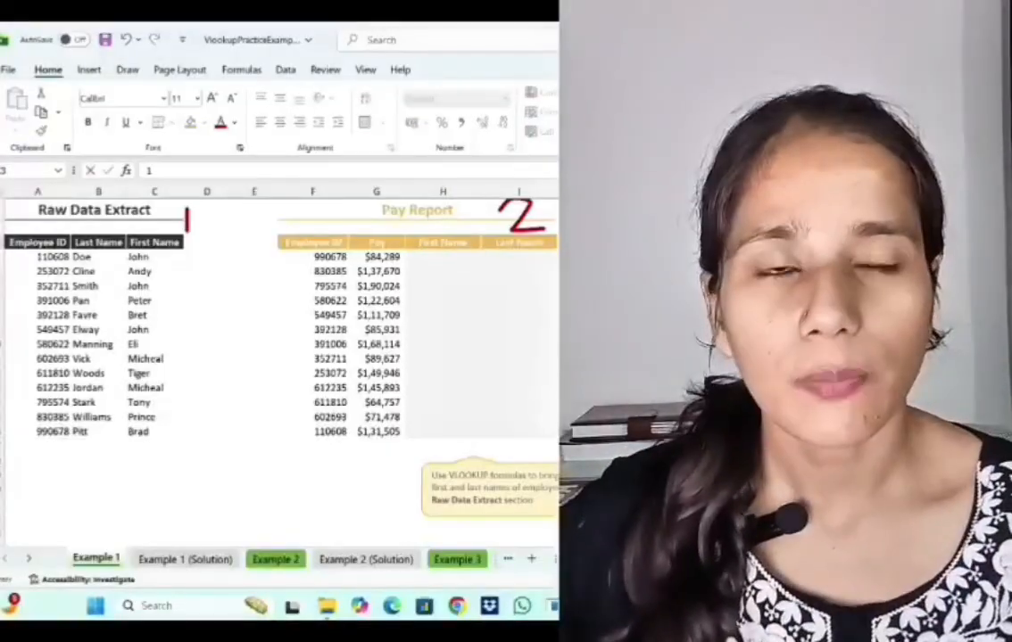
pyautogui.write('vloo')
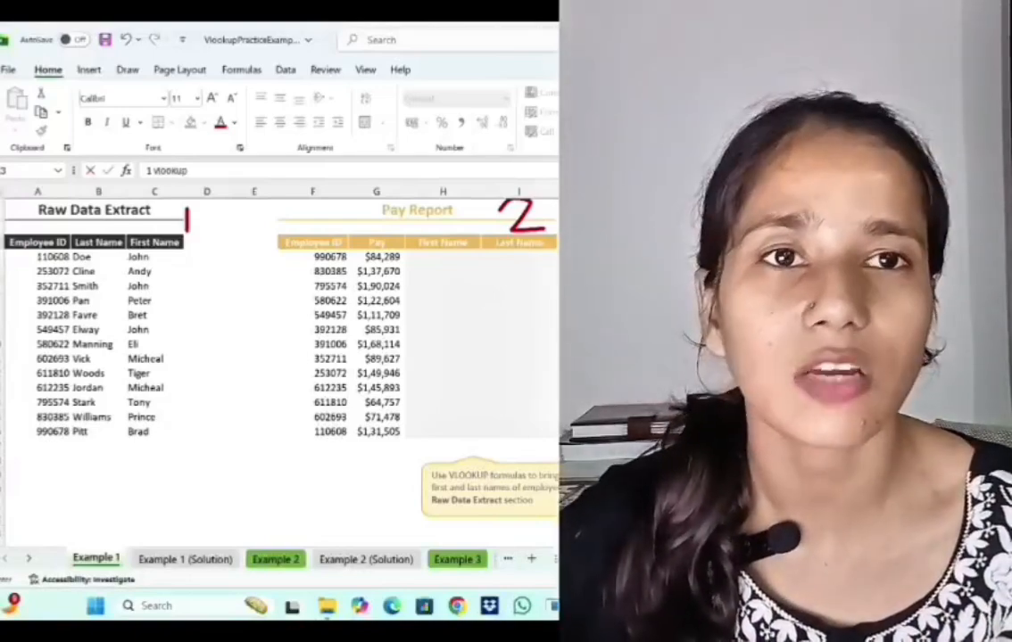
pyautogui.write('kup')
pyautogui.press('Return')
pyautogui.click(431, 258)
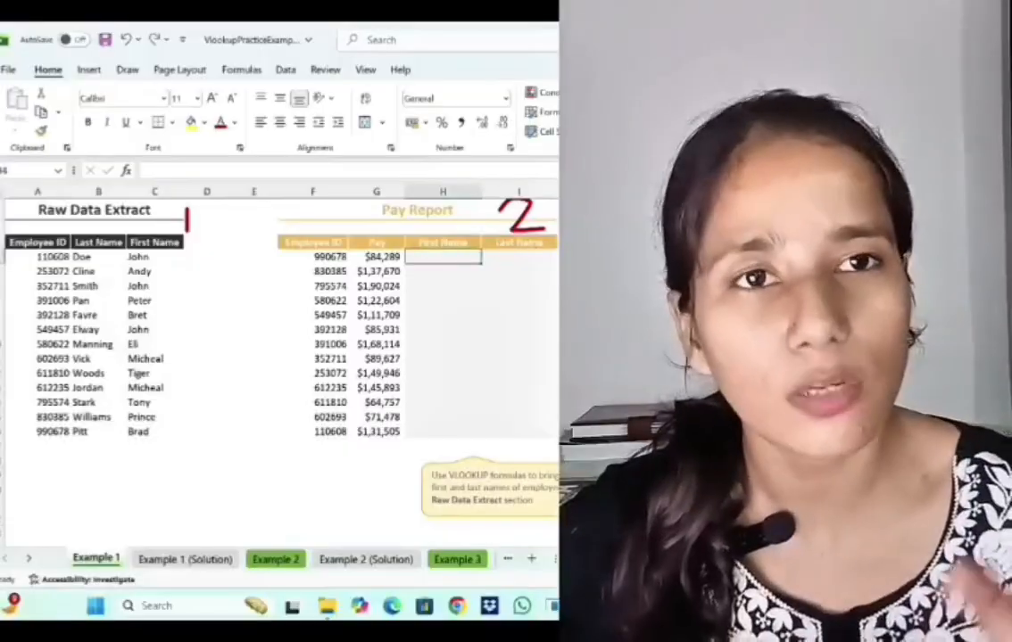
pyautogui.write('1')
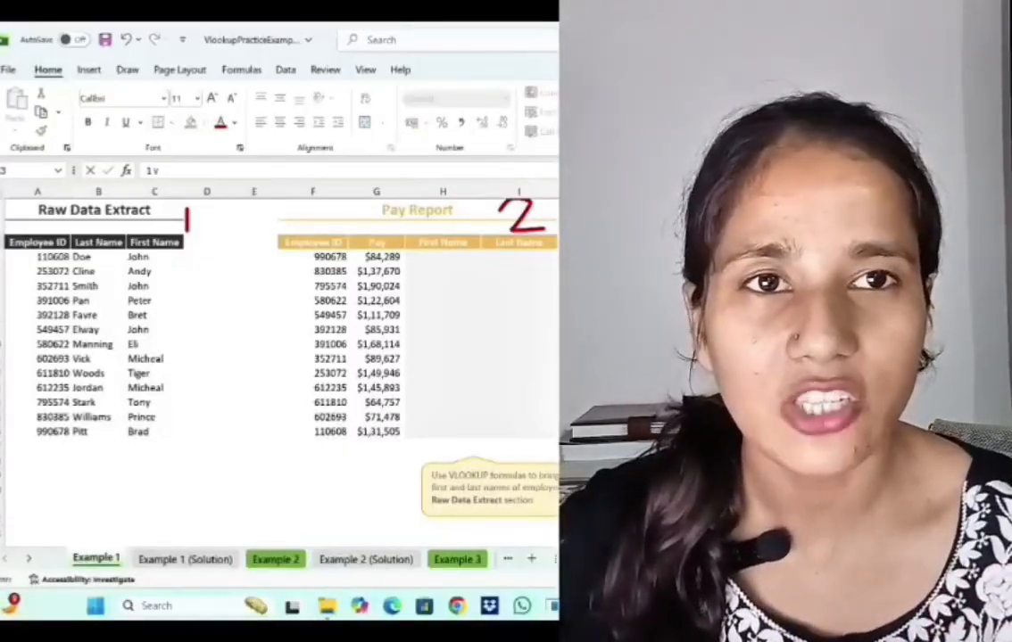
pyautogui.write(' vlookup')
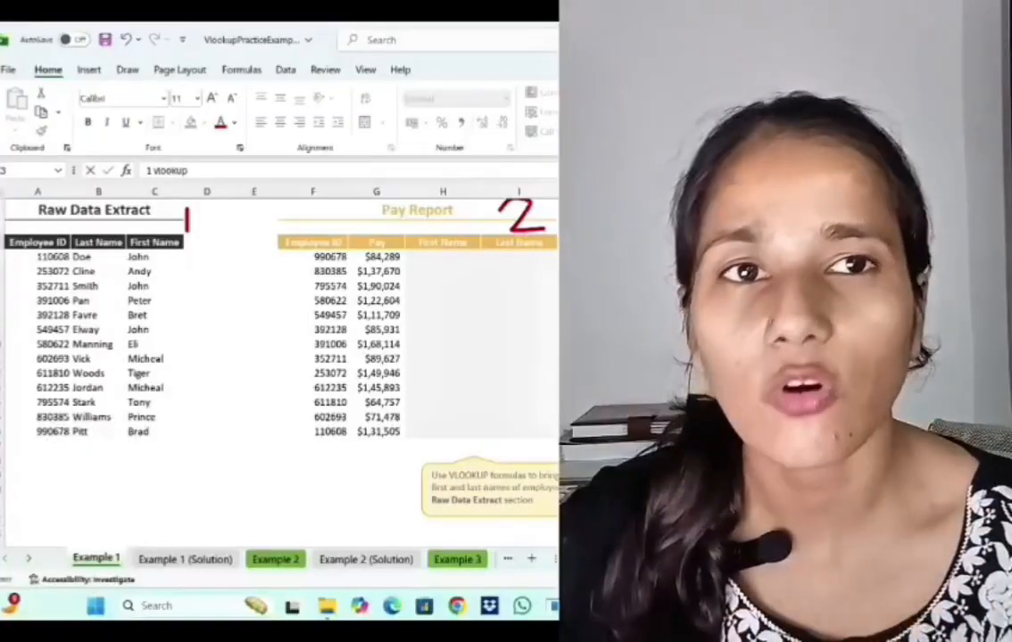
pyautogui.press('Escape')
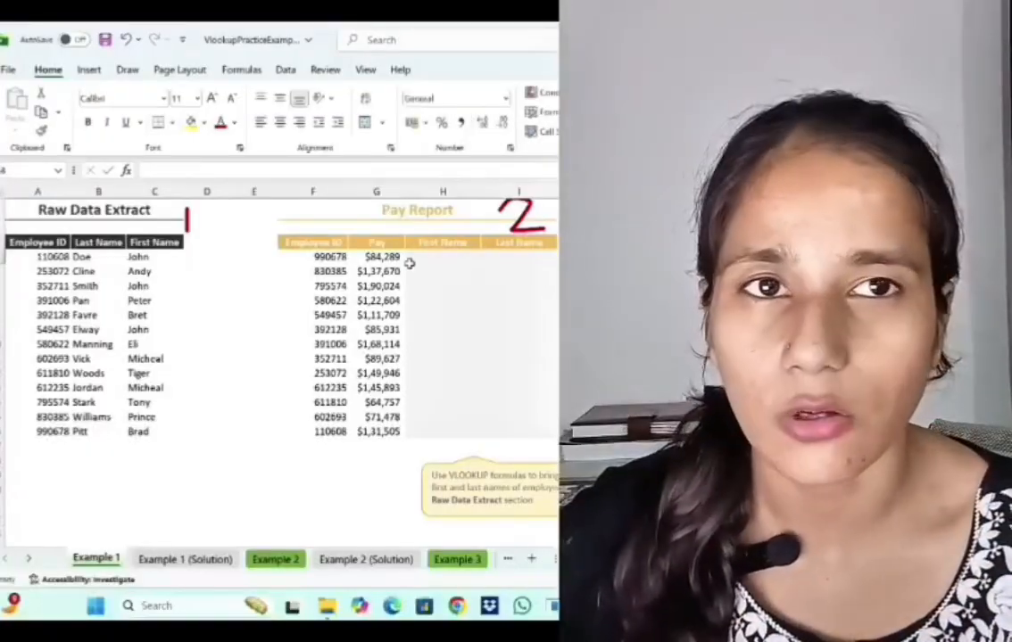
# Start a VLOOKUP formula in H4, the first cell under First Name, using employee ID cell F4 as the lookup value.
pyautogui.click(424, 256)
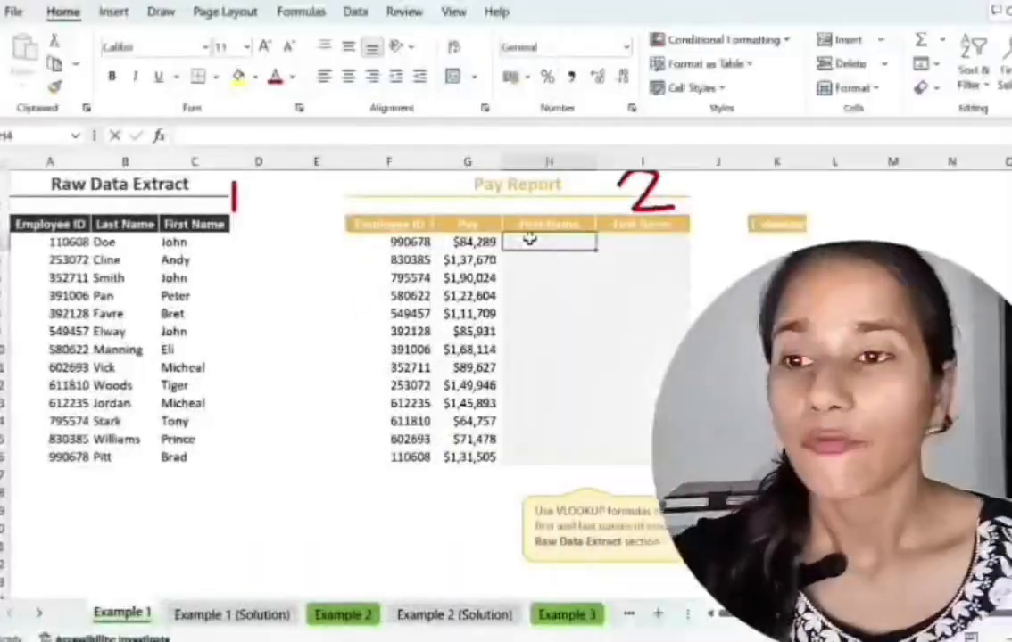
pyautogui.write('=')
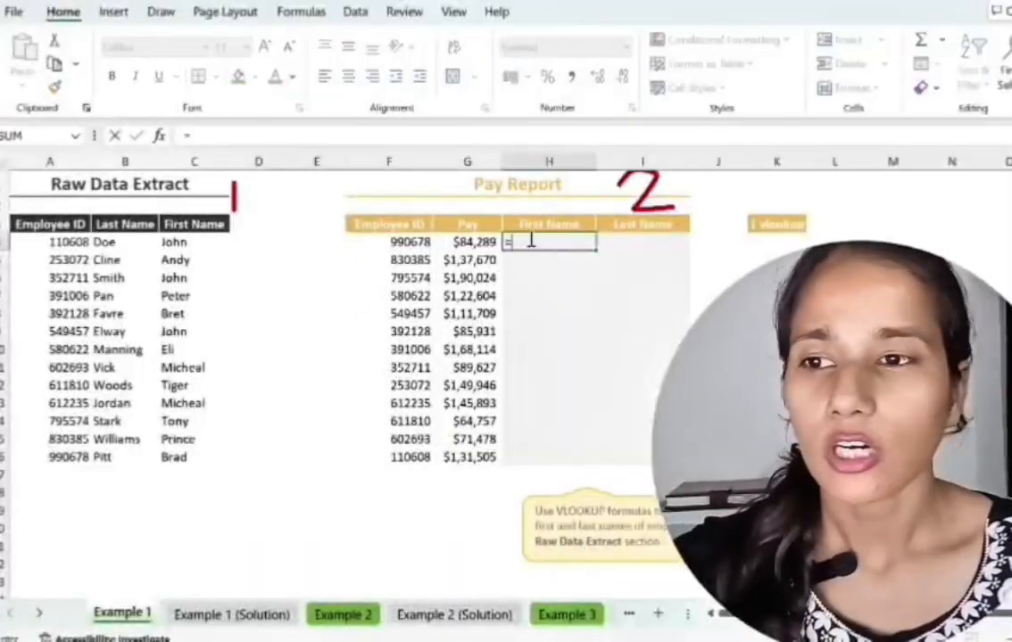
pyautogui.write('vloo')
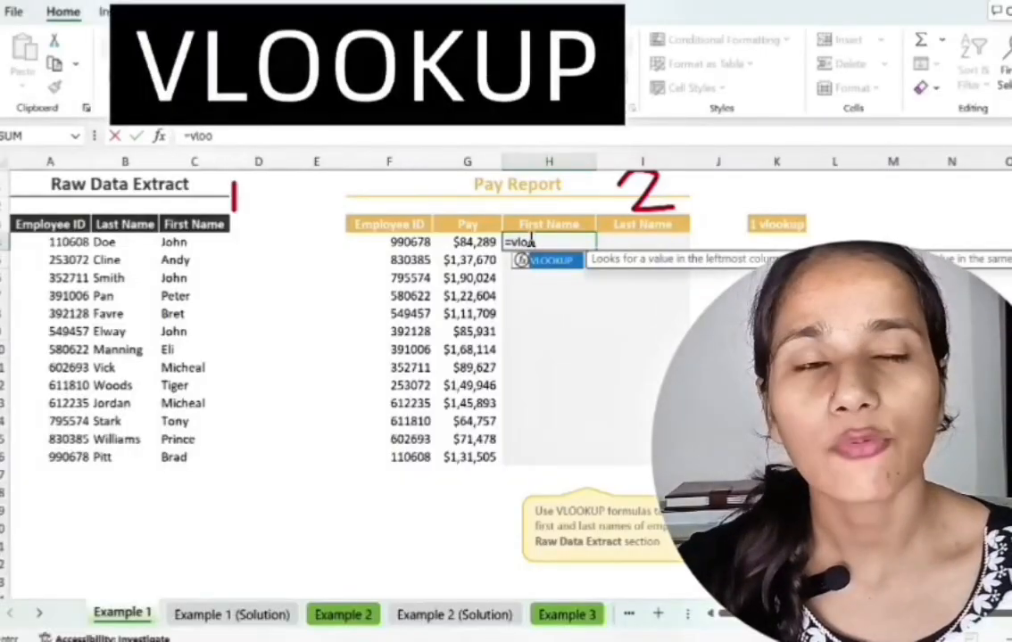
pyautogui.press('Tab')
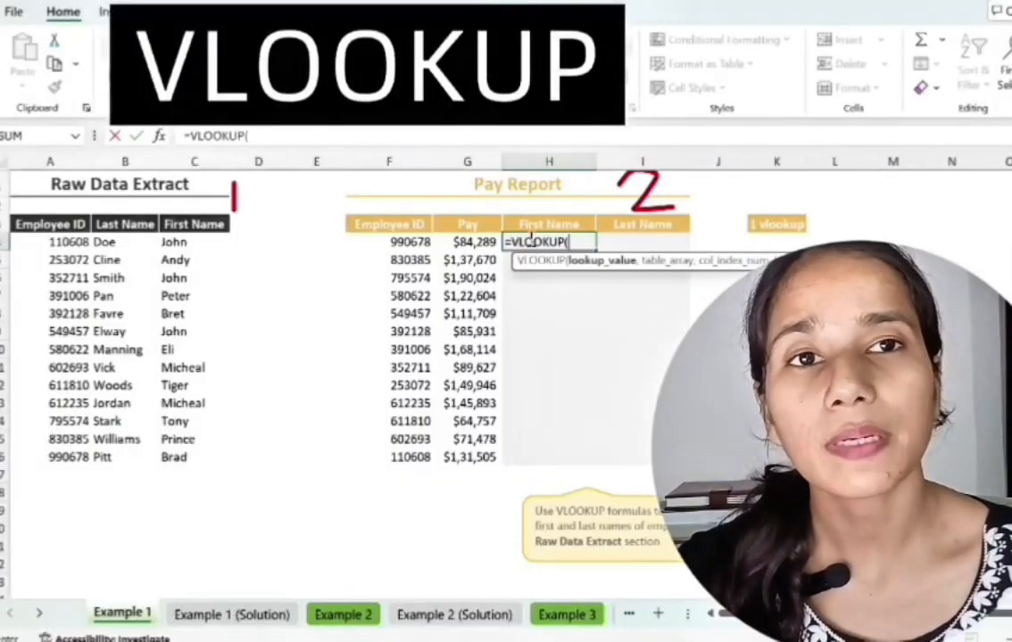
pyautogui.click(409, 241)
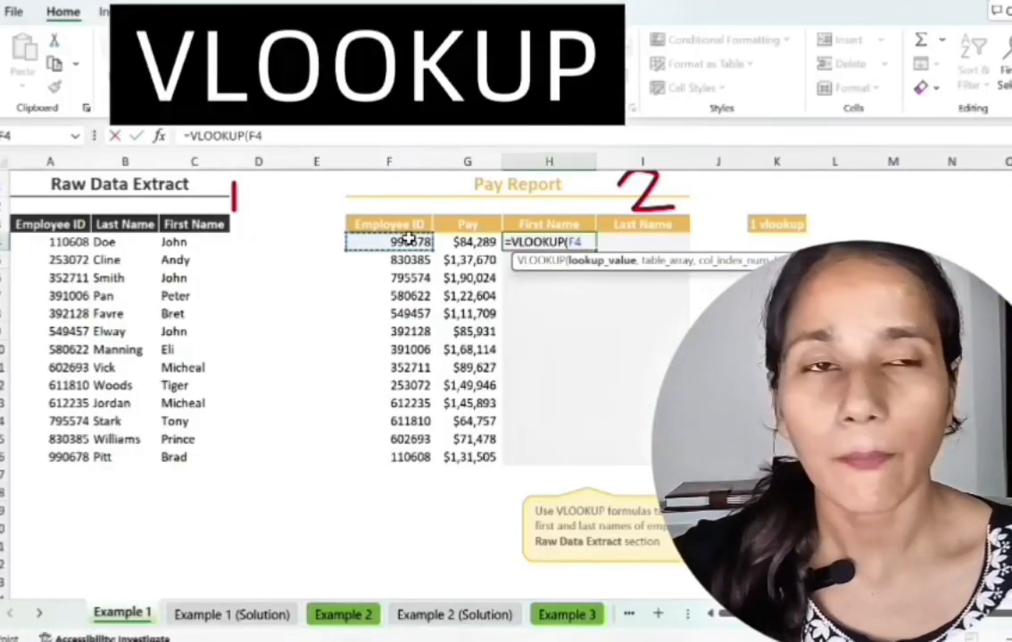
pyautogui.write(',')
pyautogui.press('BackSpace')
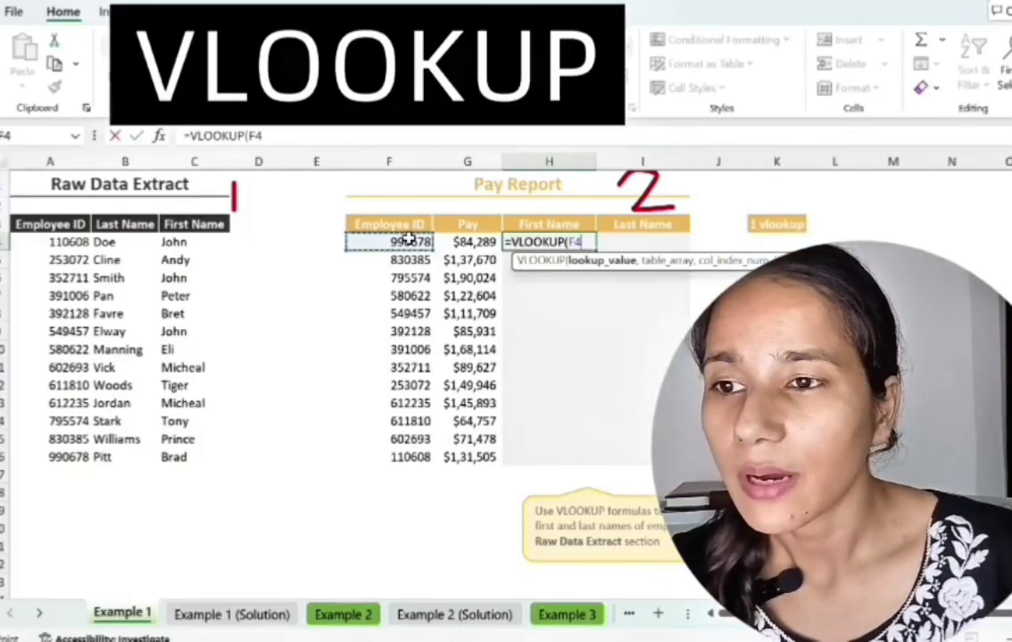
pyautogui.write(',')
pyautogui.press('BackSpace')
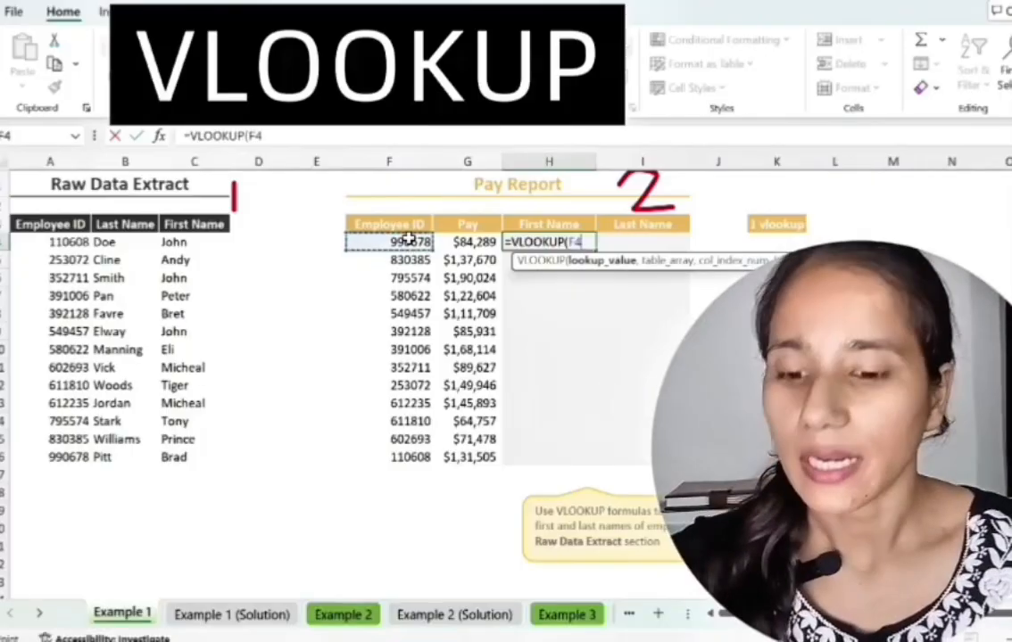
pyautogui.write(',')
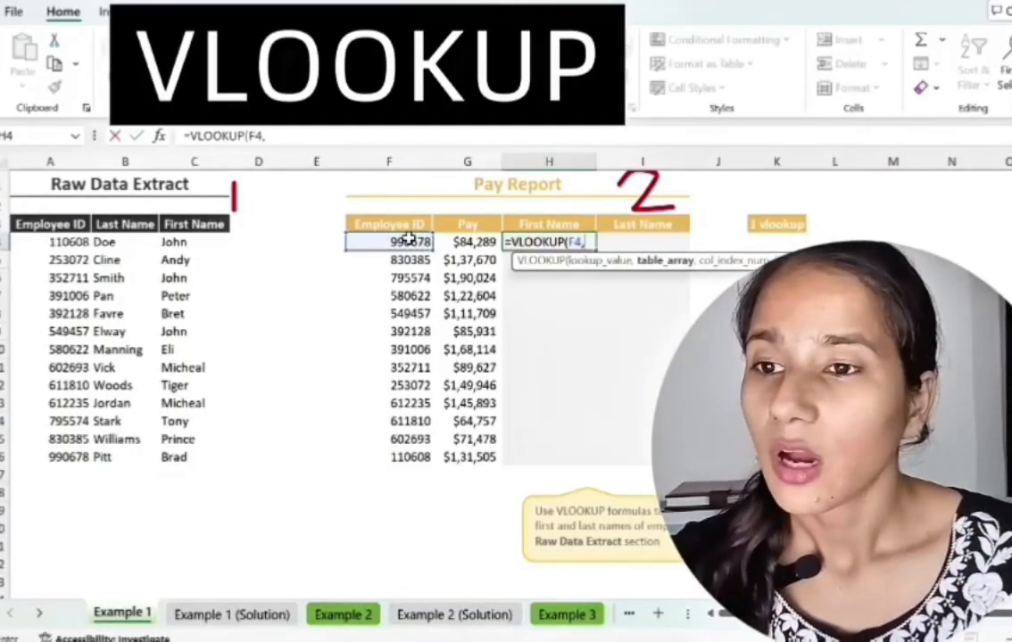
# Set the formula's table array to the whole Raw Data Extract table as the absolute range $A$3:$C$16.
pyautogui.click(57, 226)
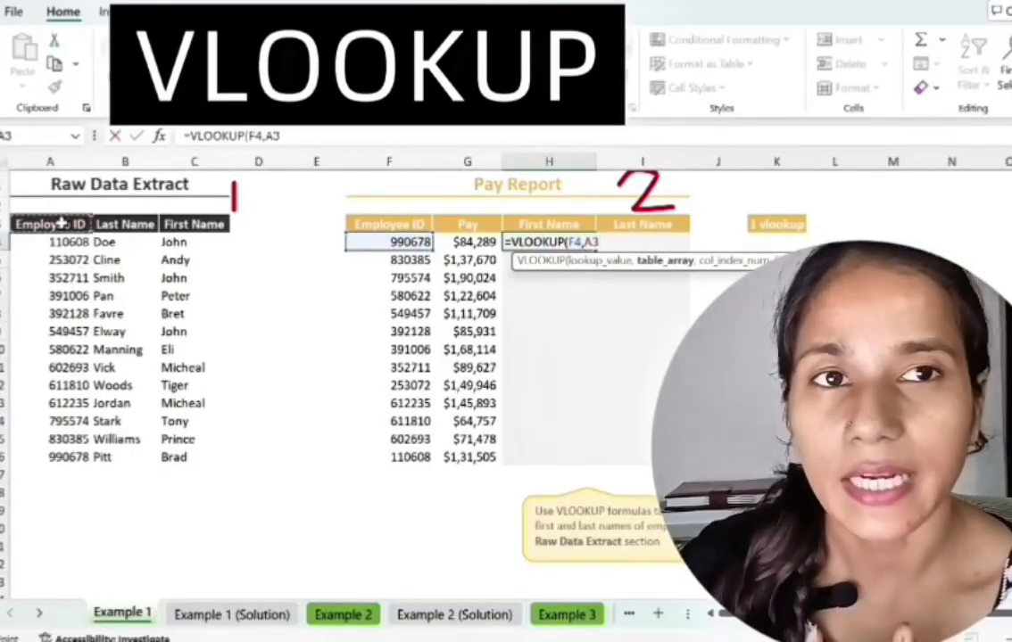
pyautogui.moveTo(61, 223); pyautogui.dragTo(210, 460)
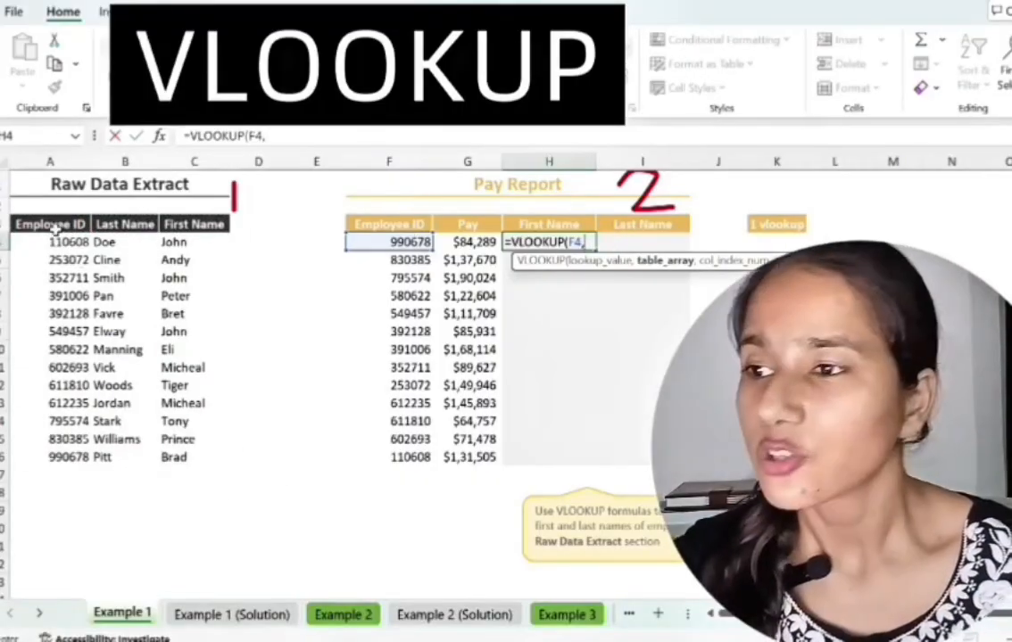
pyautogui.click(61, 224)
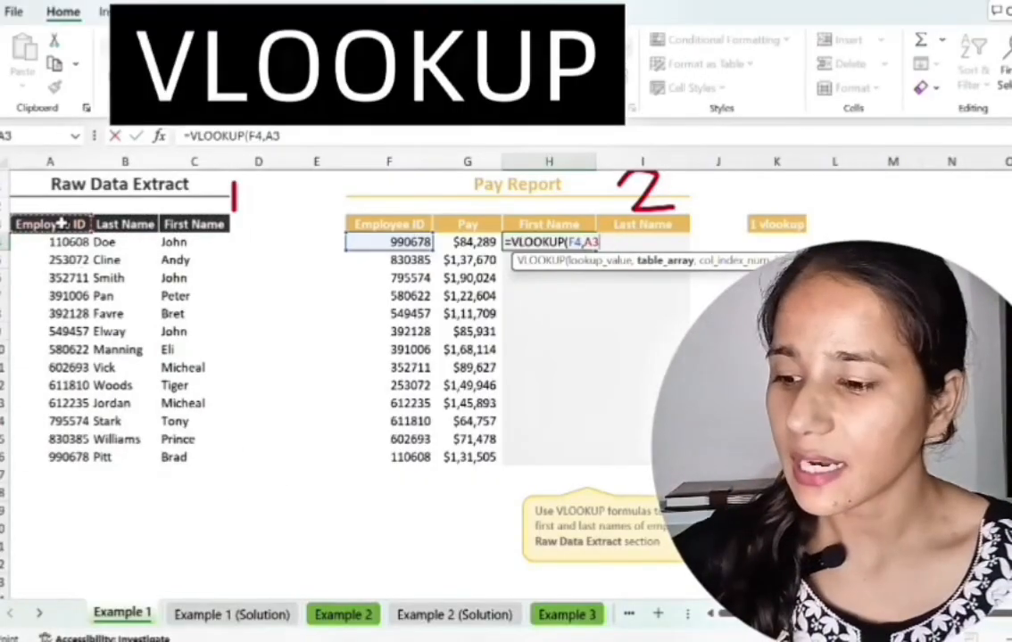
pyautogui.moveTo(61, 224); pyautogui.dragTo(196, 226)
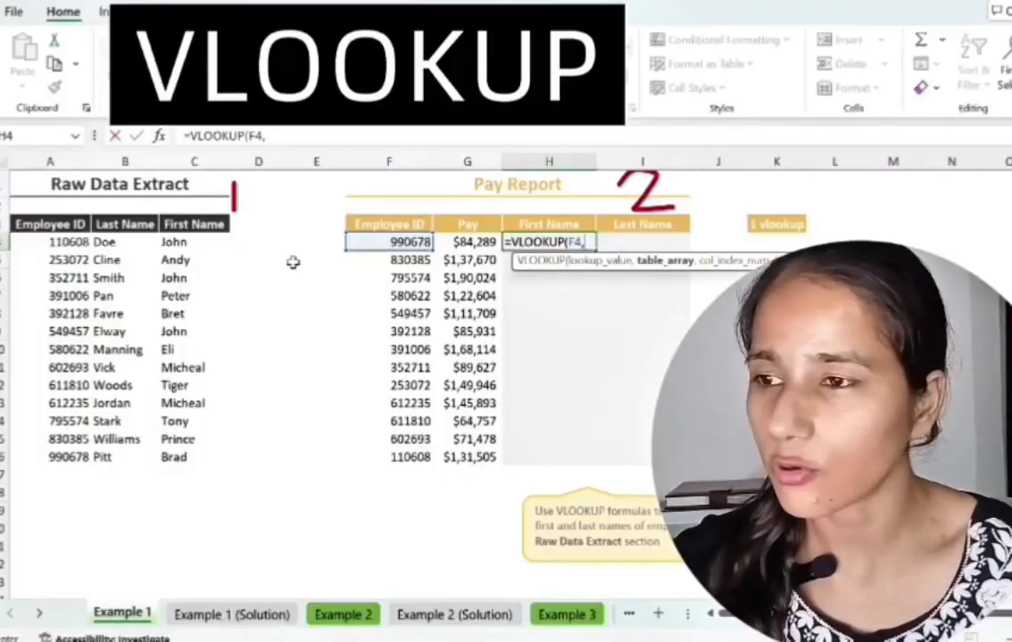
pyautogui.click(61, 224)
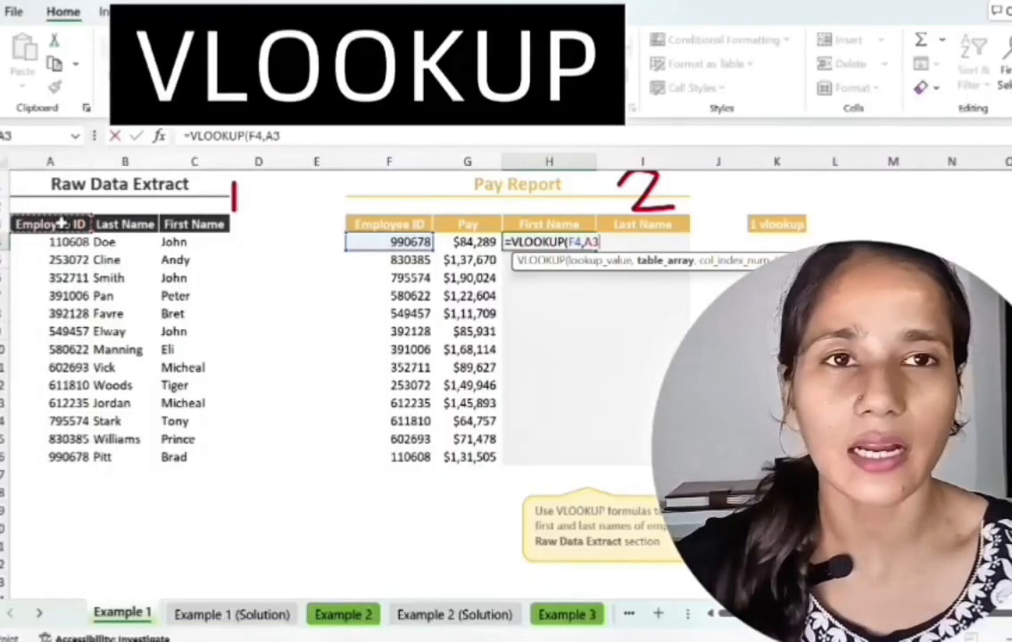
pyautogui.hotkey('ctrl', 'shift', 'Right')
pyautogui.hotkey('ctrl', 'shift', 'Down')
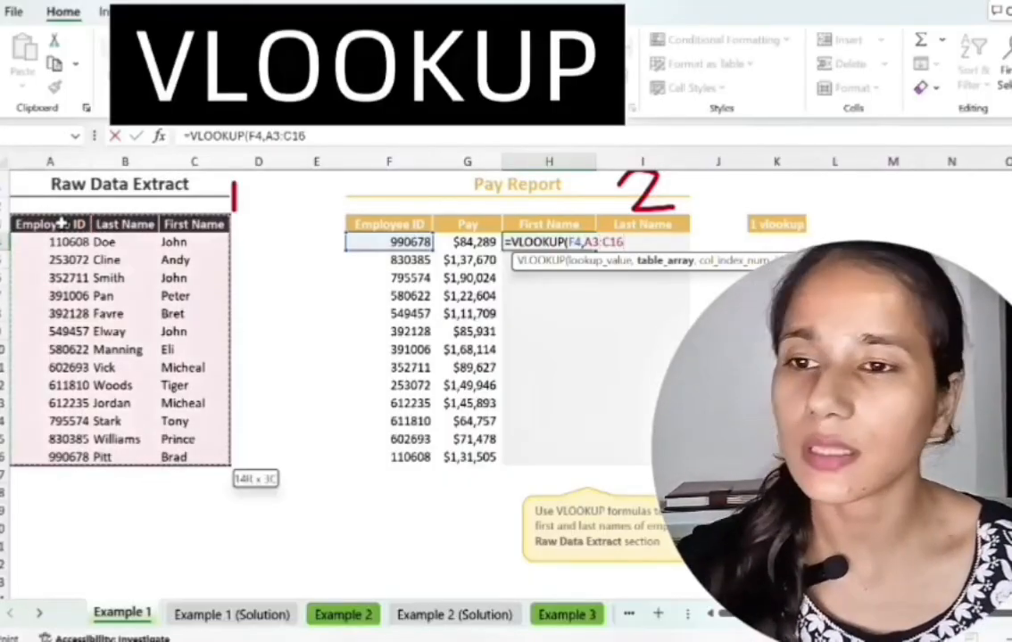
pyautogui.press('F4')
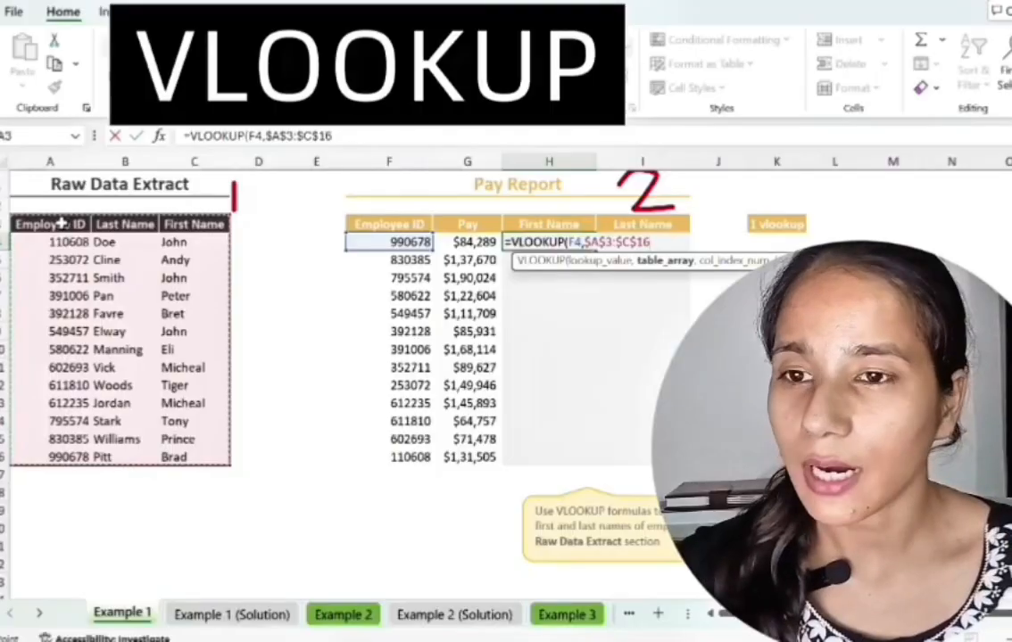
pyautogui.write(',')
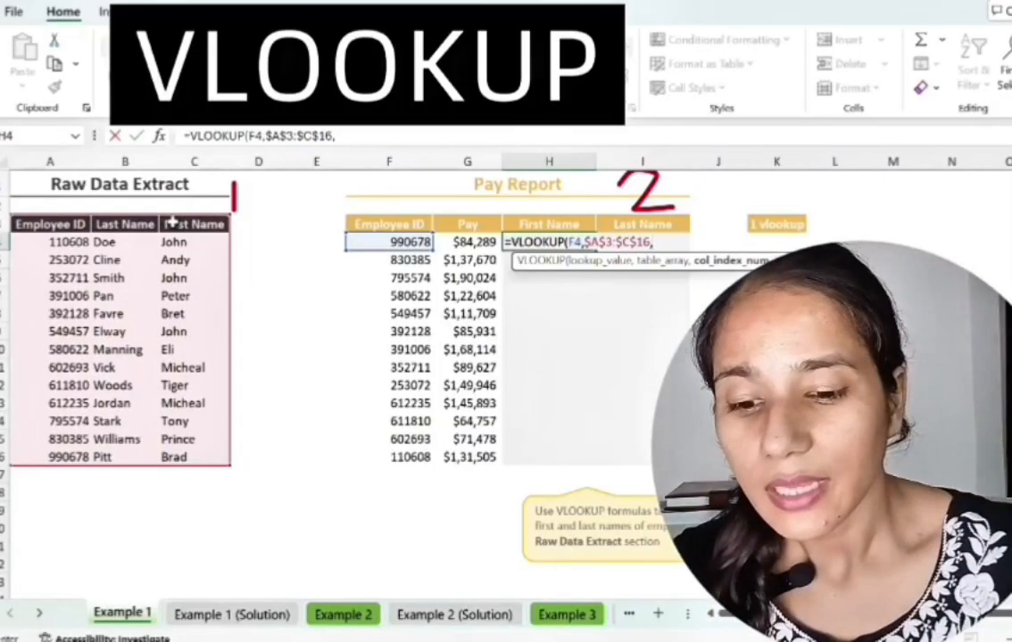
# Set the column index to 3 and finish the H4 formula as =VLOOKUP(F4,$A$3:$C$16,3,), leaving the range lookup argument empty.
pyautogui.write('3')
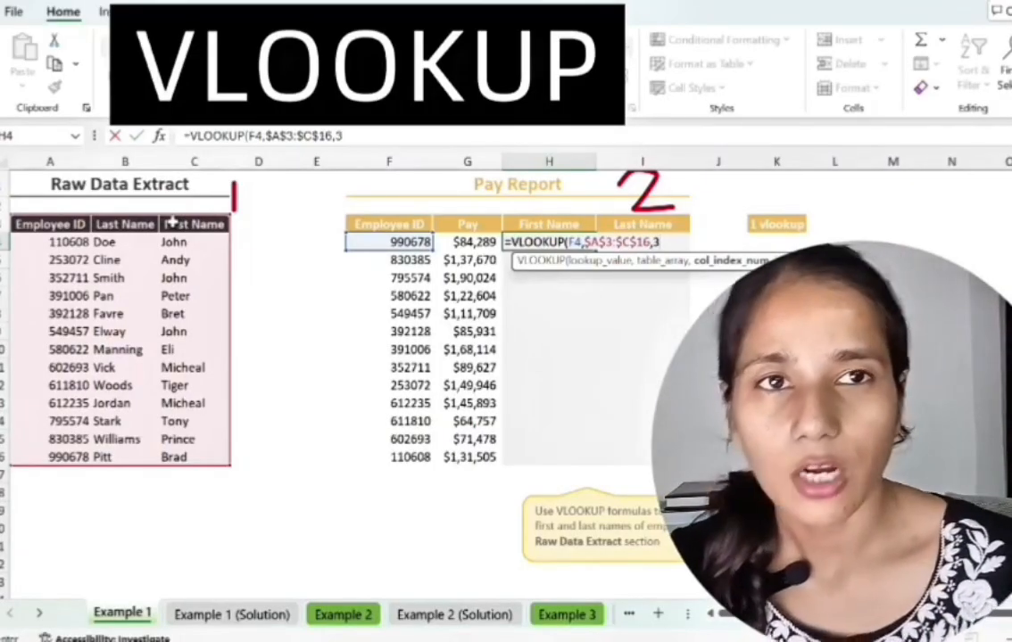
pyautogui.write(',')
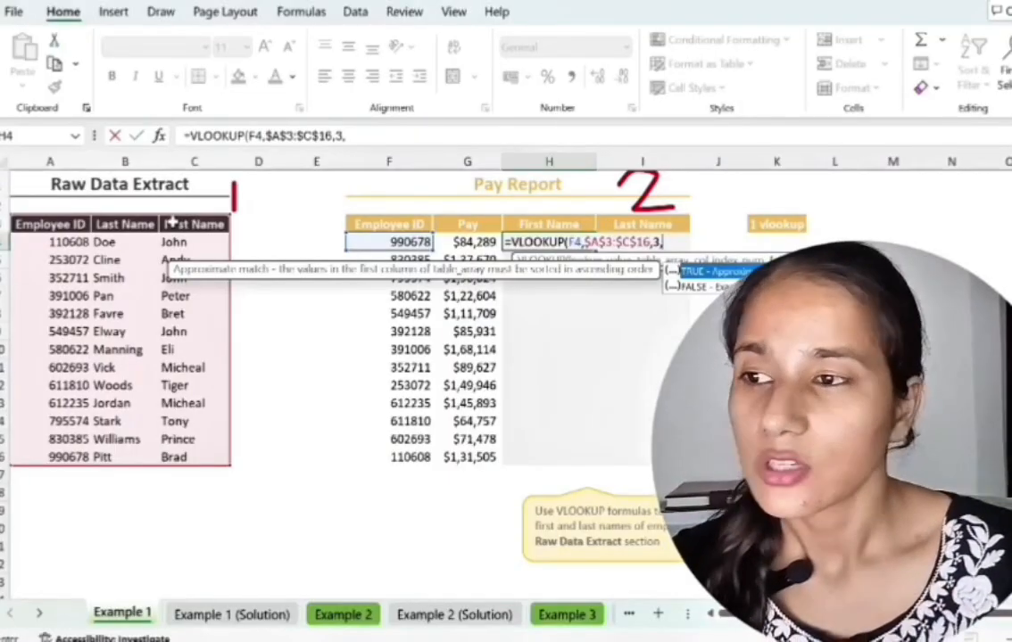
pyautogui.press('Down')
pyautogui.press('Tab')
pyautogui.press('Return')
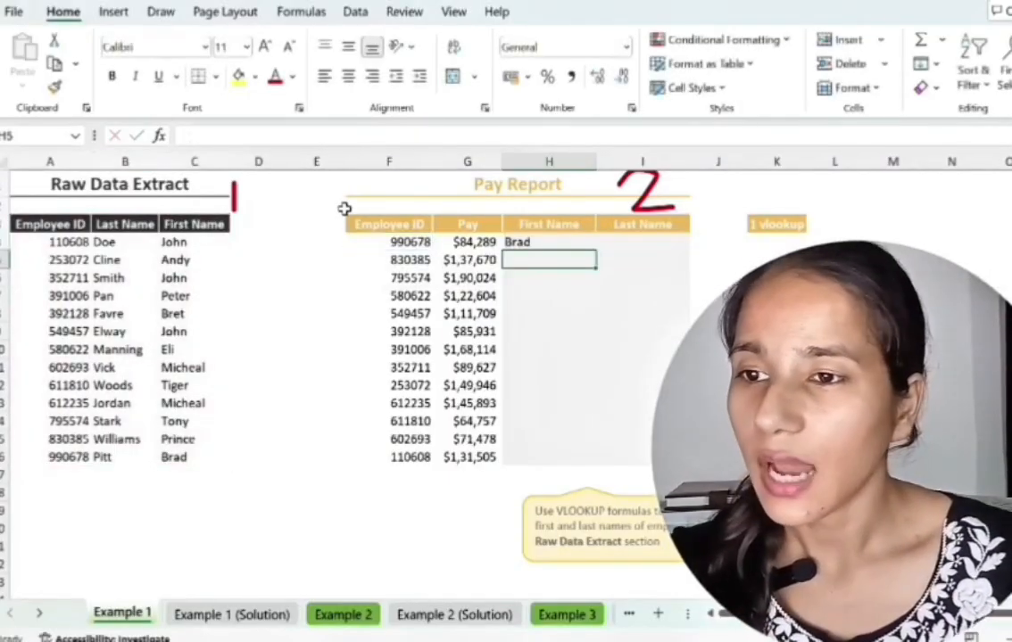
# Fill the First Name formula from H4 down through H16 for all employees in the Pay Report.
pyautogui.click(518, 240)
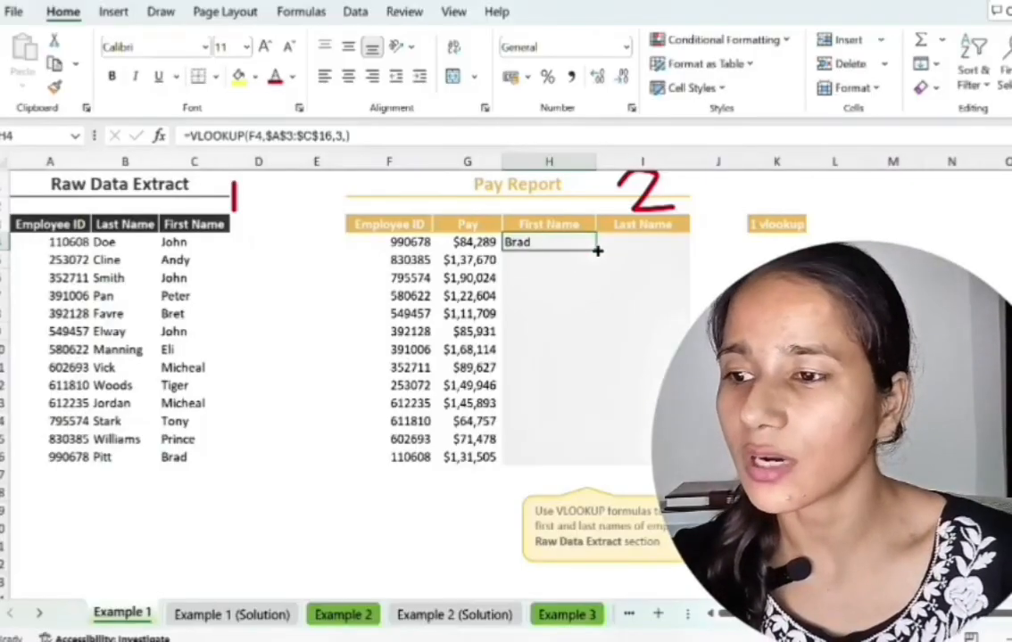
pyautogui.moveTo(596, 250); pyautogui.dragTo(587, 461)
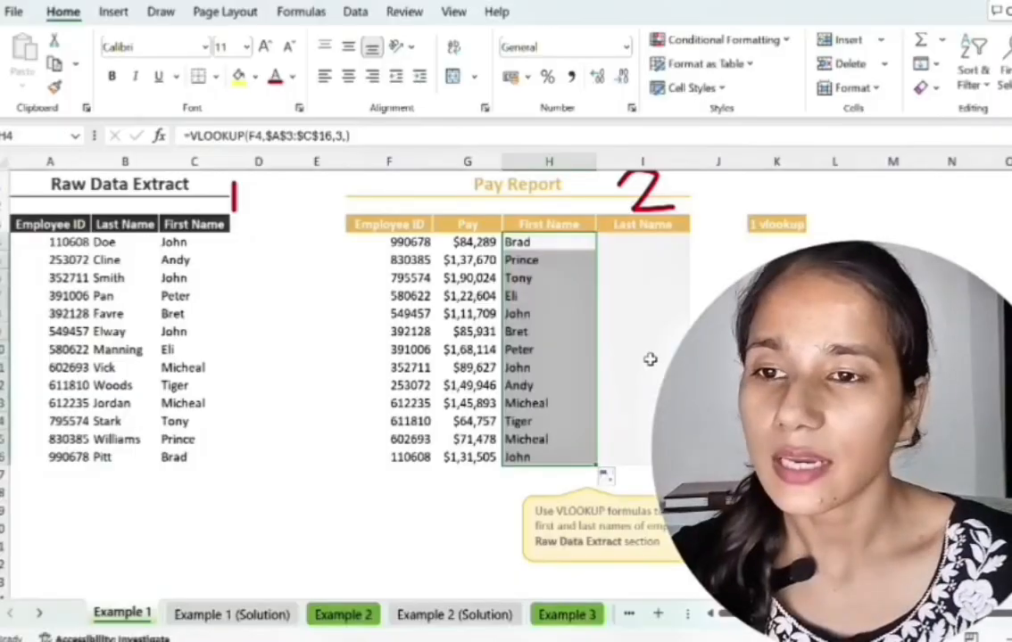
pyautogui.click(636, 240)
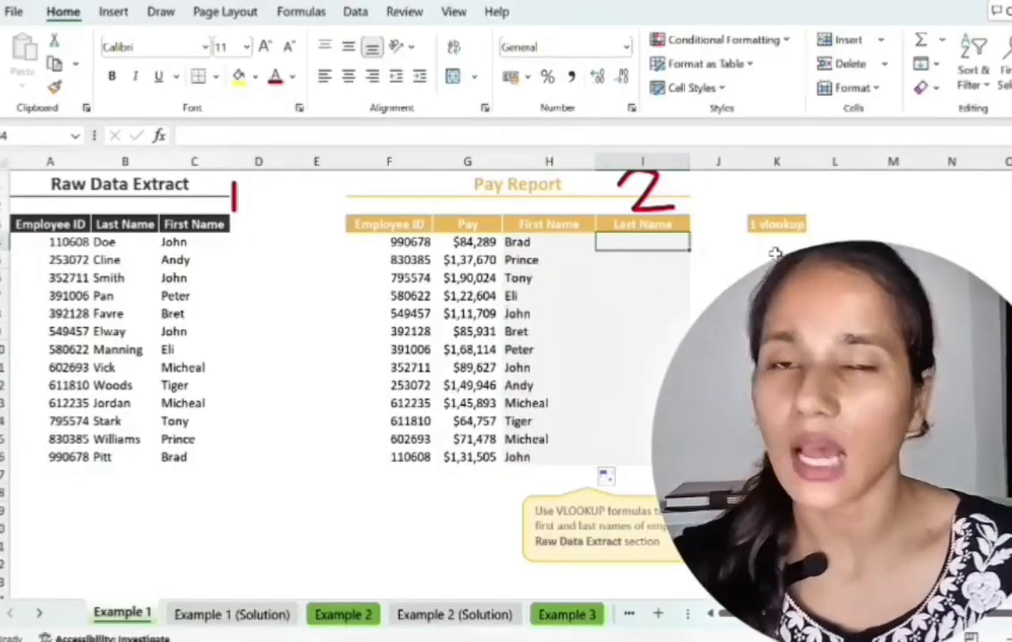
# Enter "2 hlookup" in cell K5, beneath the "1 vlookup" label.
pyautogui.click(763, 256)
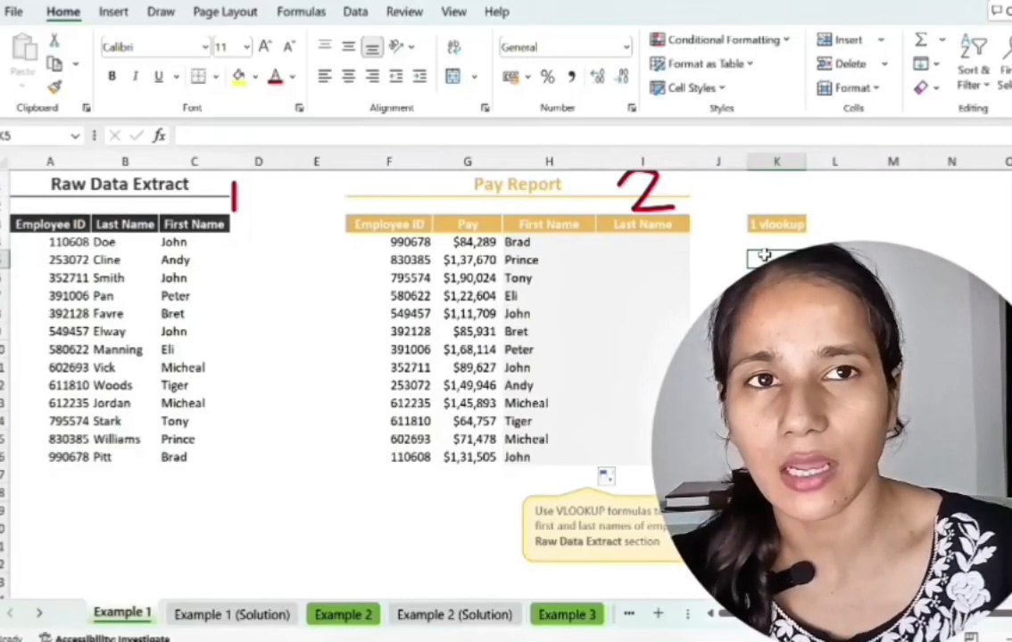
pyautogui.write('2')
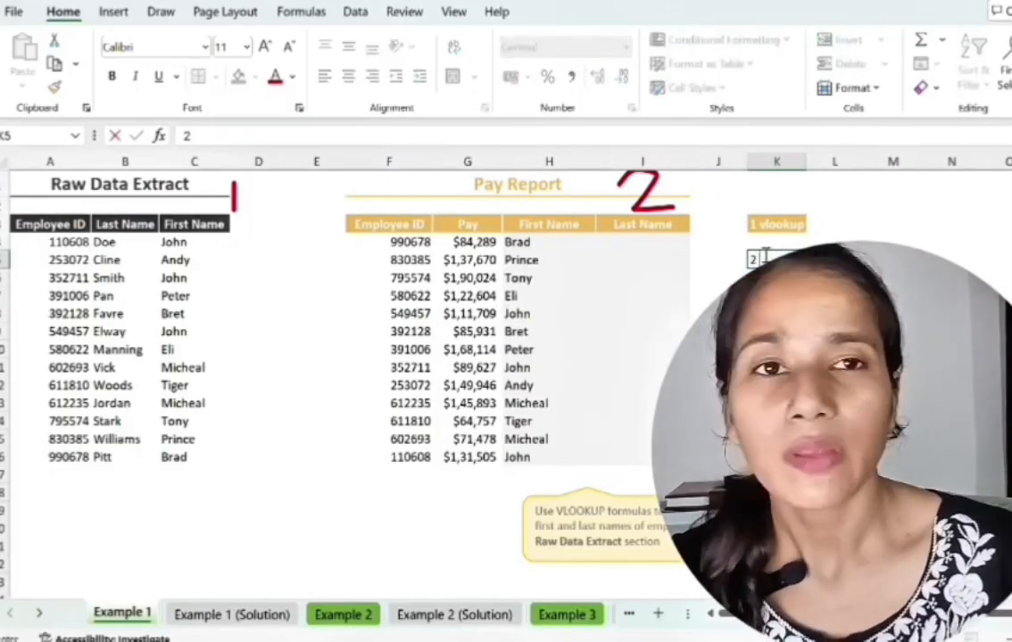
pyautogui.write(' hl')
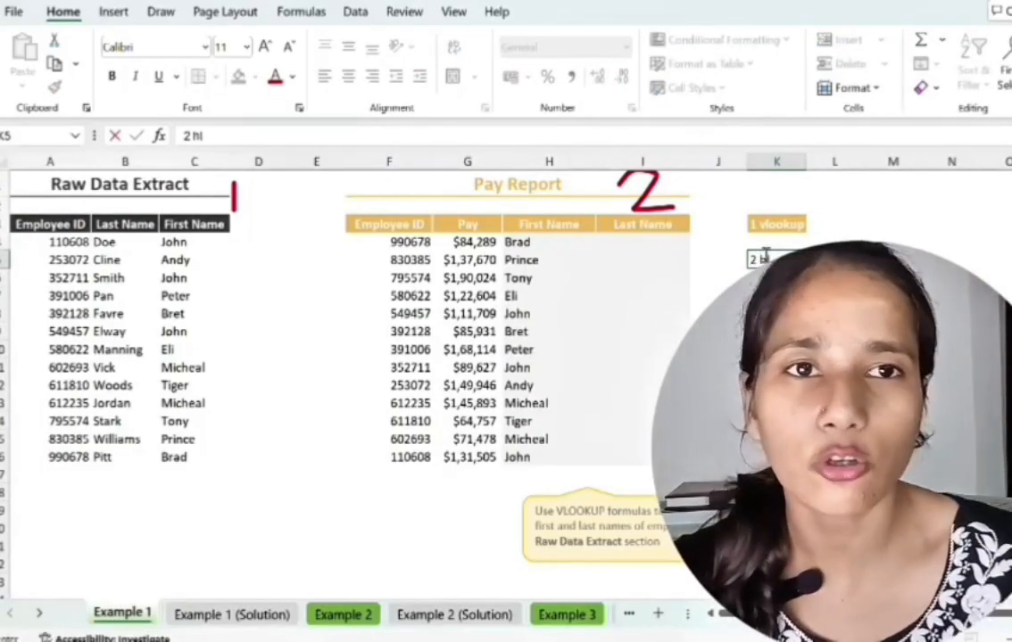
pyautogui.write('ookup')
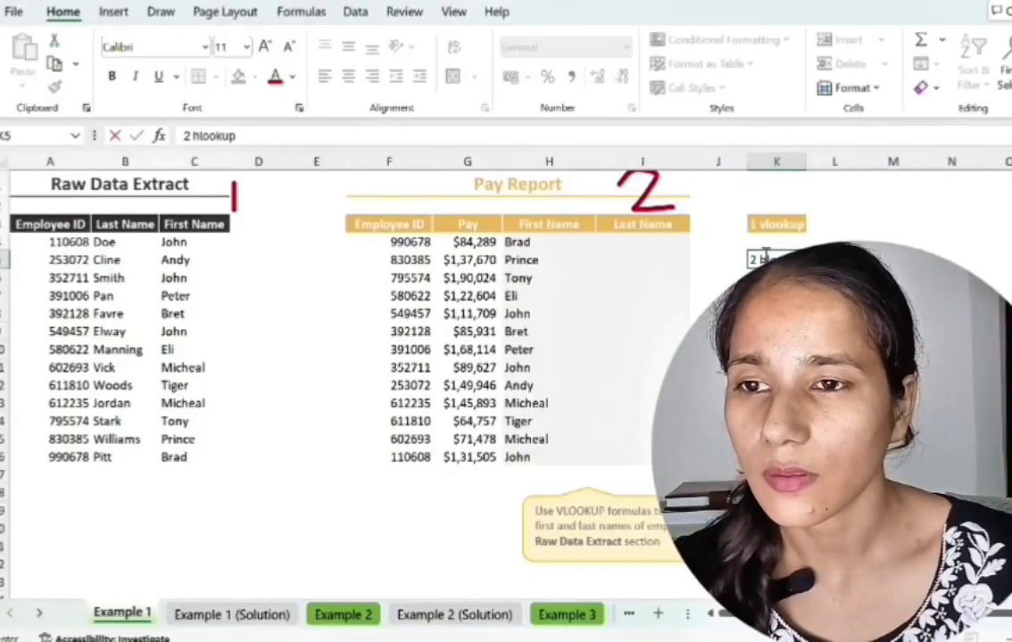
pyautogui.press('Return')
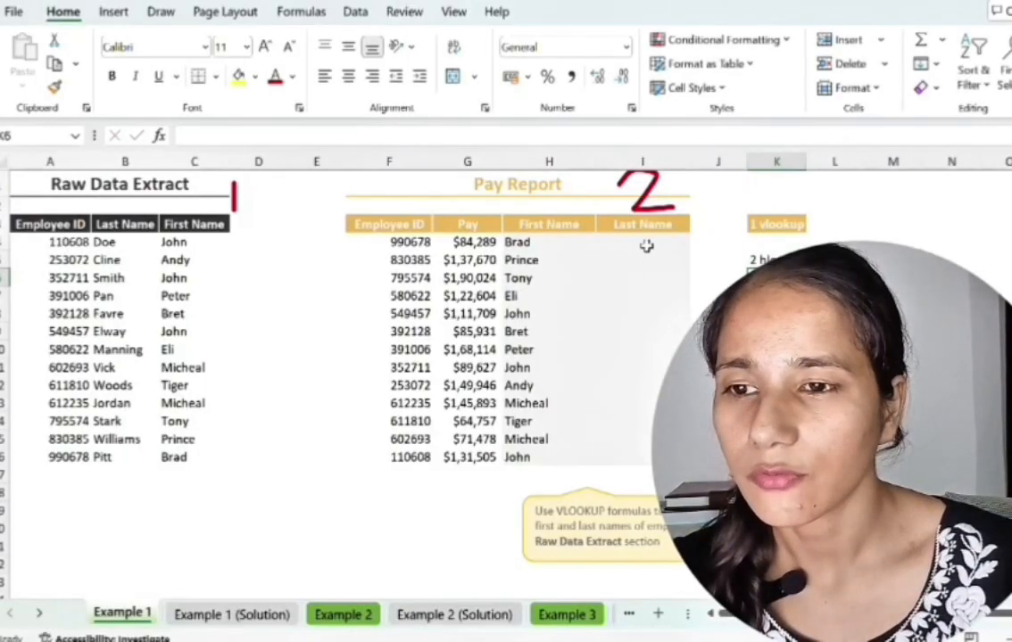
pyautogui.click(642, 244)
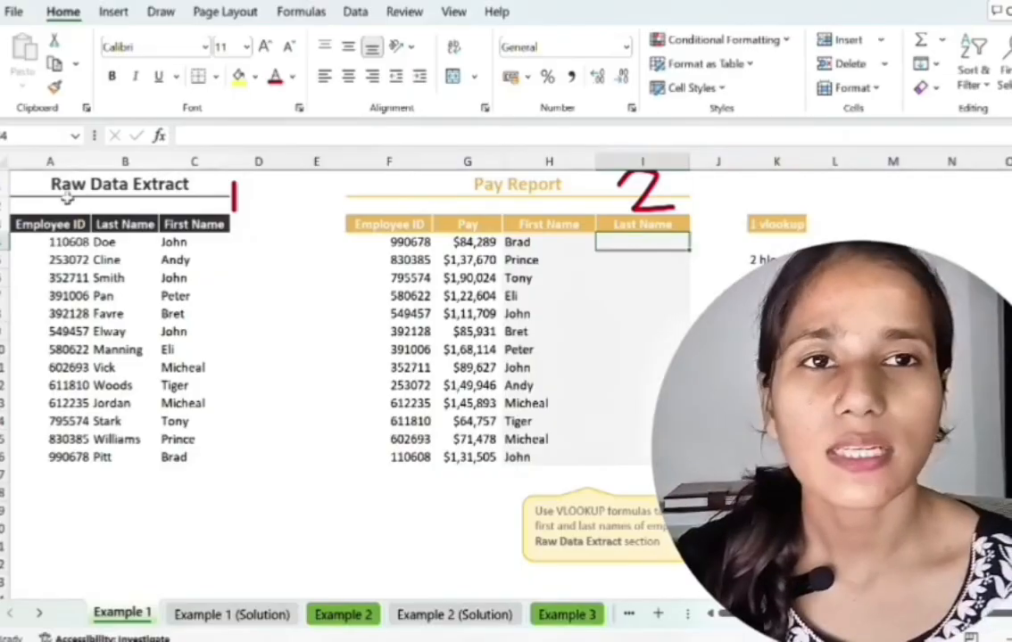
pyautogui.click(895, 222)
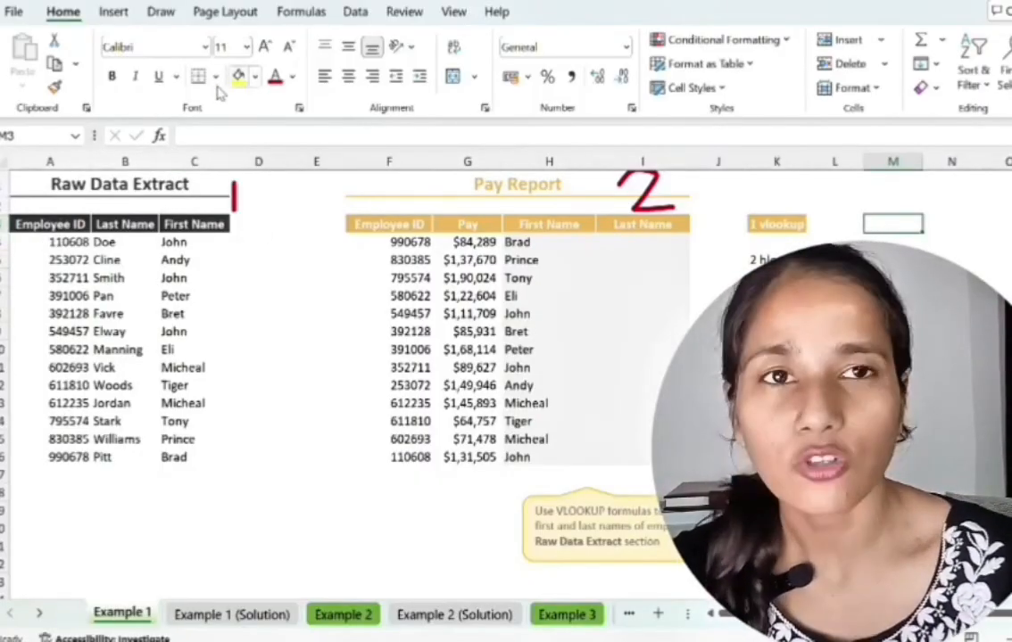
pyautogui.click(113, 12)
pyautogui.click(161, 12)
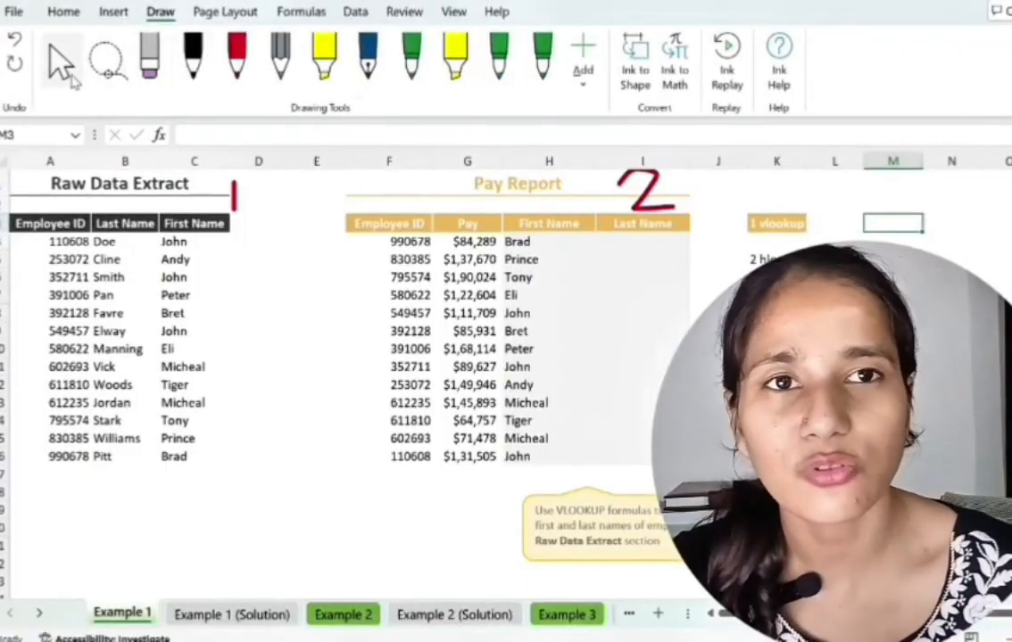
pyautogui.click(65, 73)
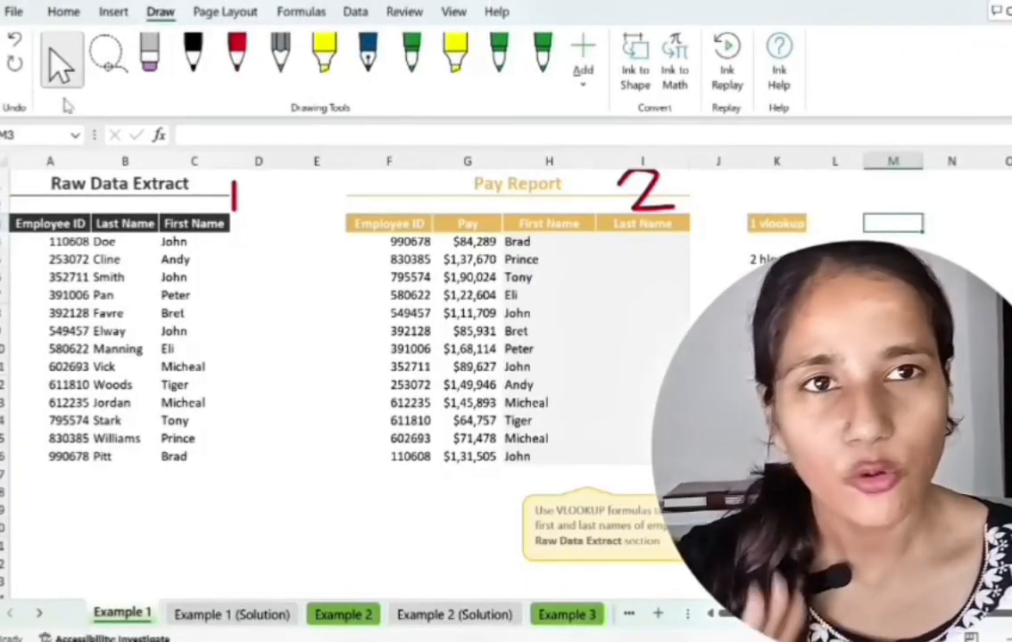
pyautogui.moveTo(53, 203); pyautogui.dragTo(285, 462)
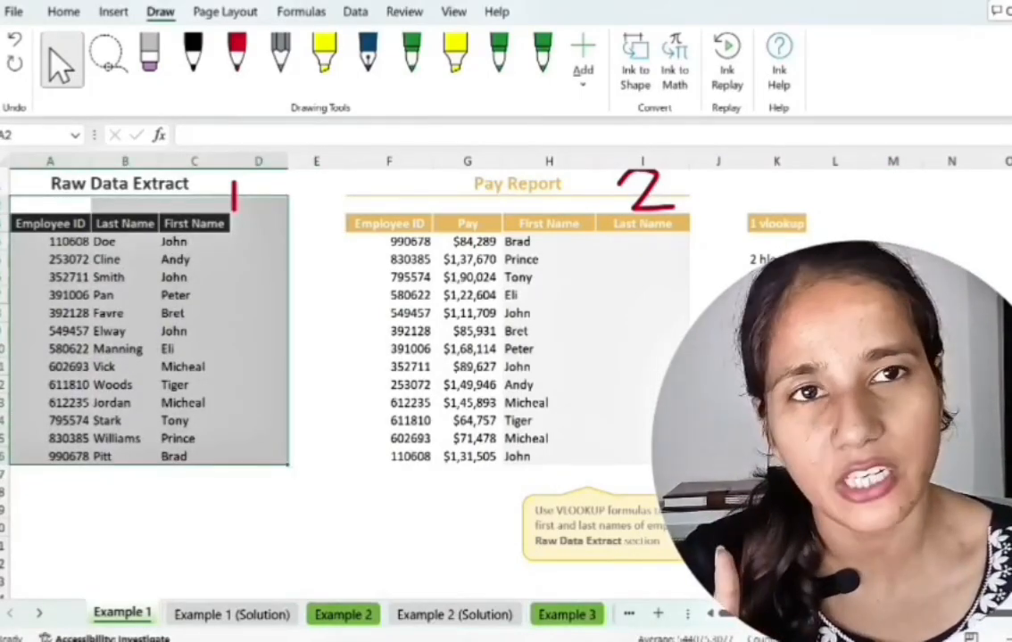
pyautogui.click(776, 366)
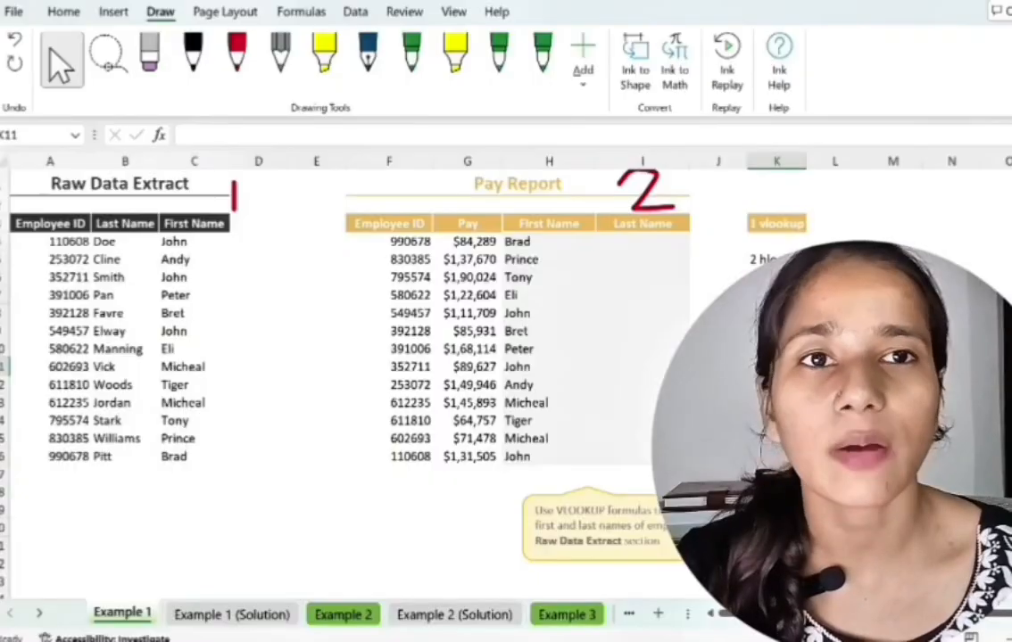
# Enter the label "transpose" in cell K7, below the lookup function names.
pyautogui.click(776, 295)
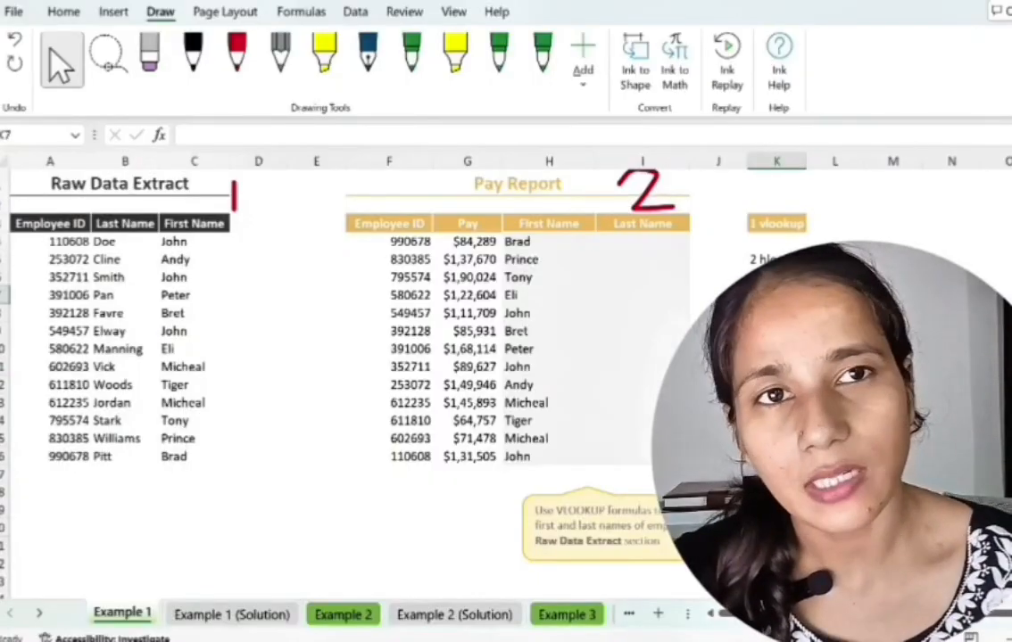
pyautogui.write('tran')
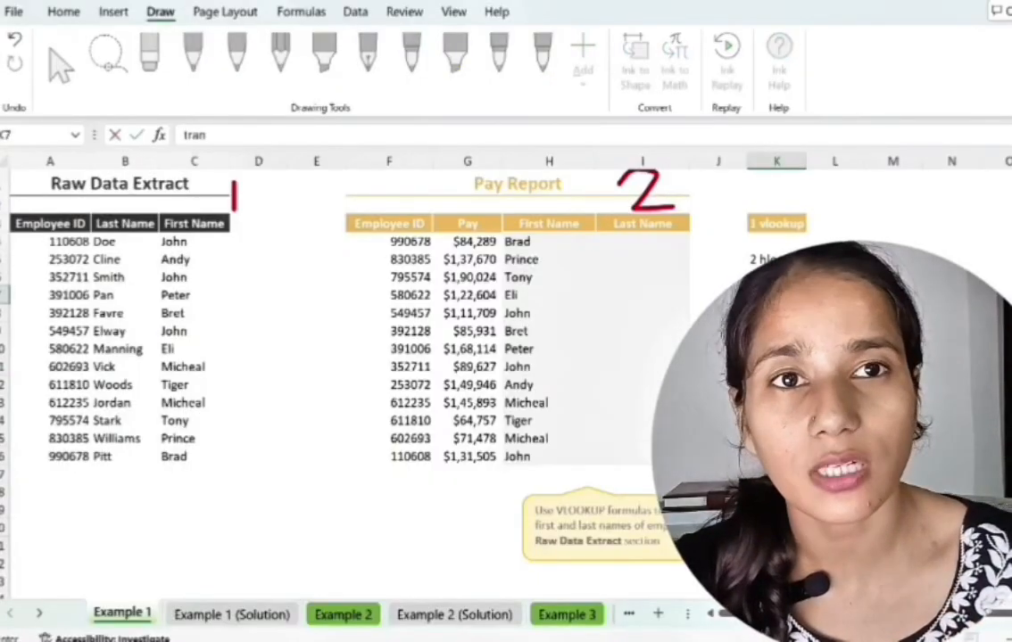
pyautogui.write('spo')
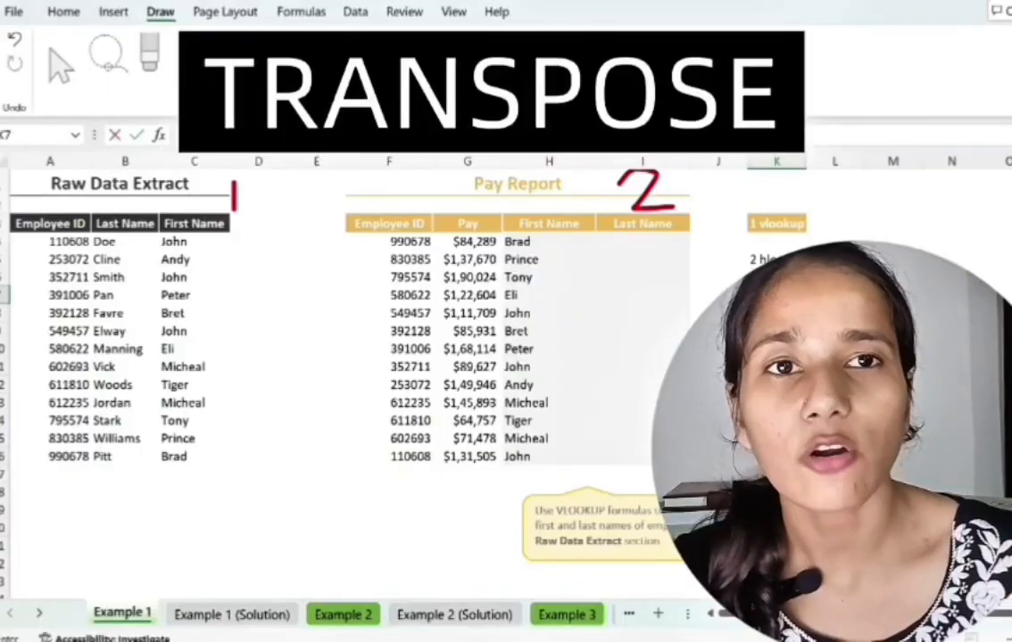
pyautogui.press('Return')
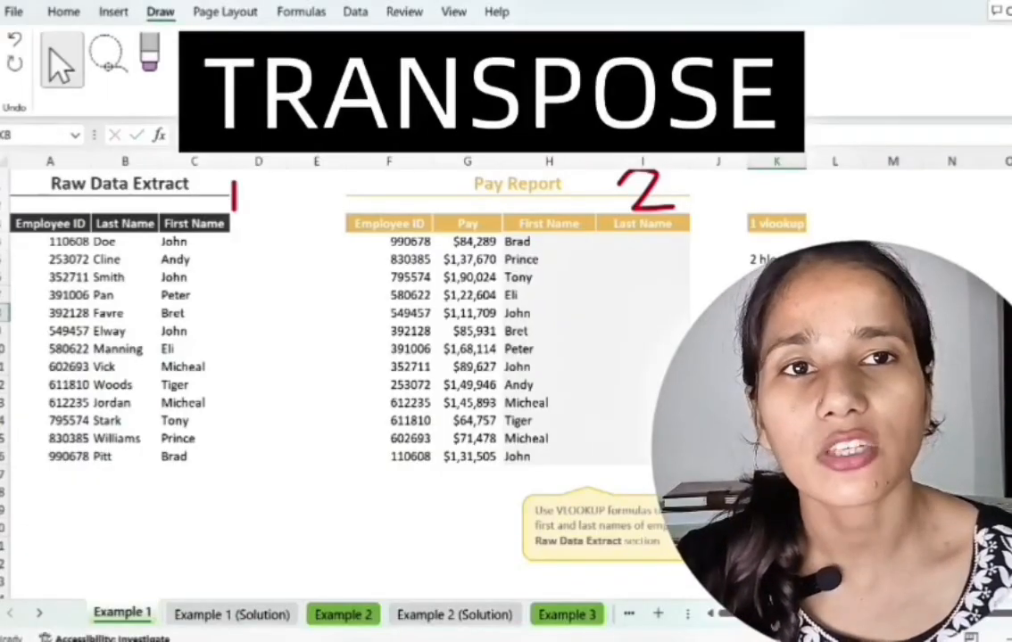
pyautogui.press('Return')
pyautogui.press('Up')
pyautogui.press('Up')
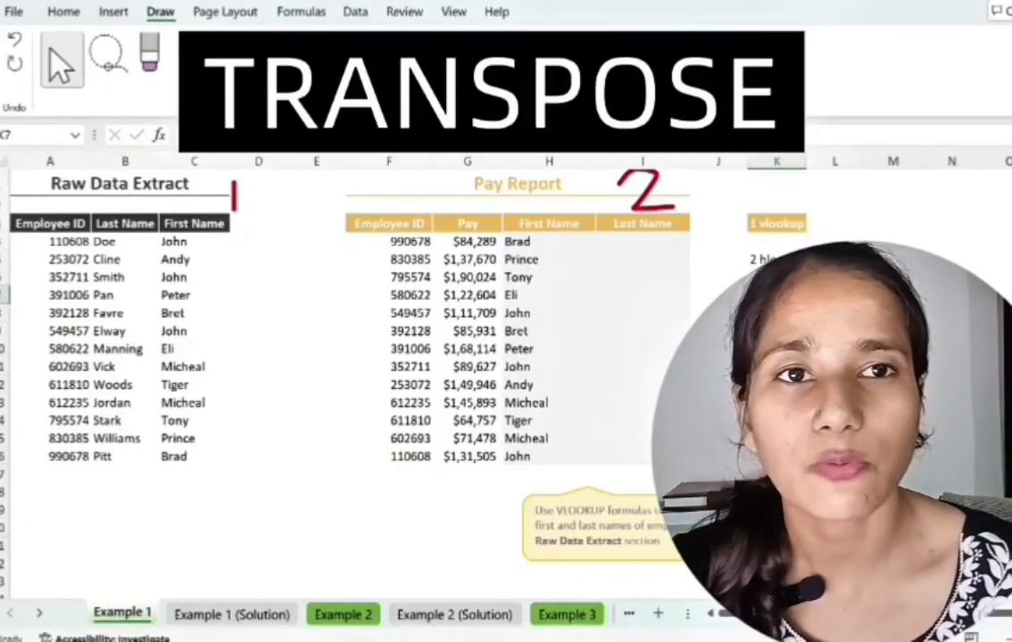
# Enter a note beginning "columner data" in cell M7, in the same row as the transpose label.
pyautogui.press('Right')
pyautogui.press('Right')
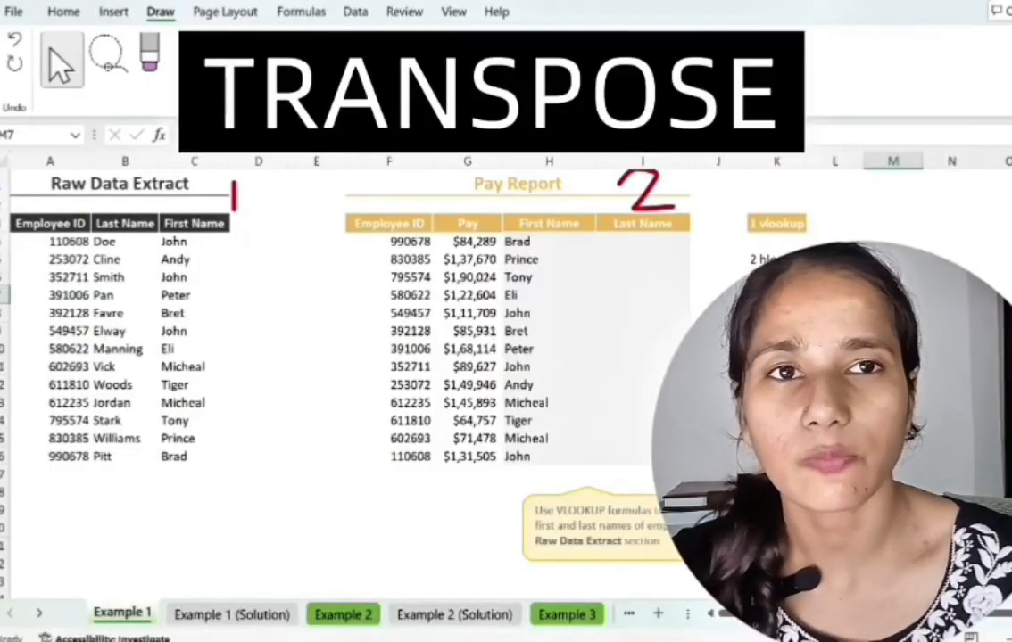
pyautogui.write('=ol')
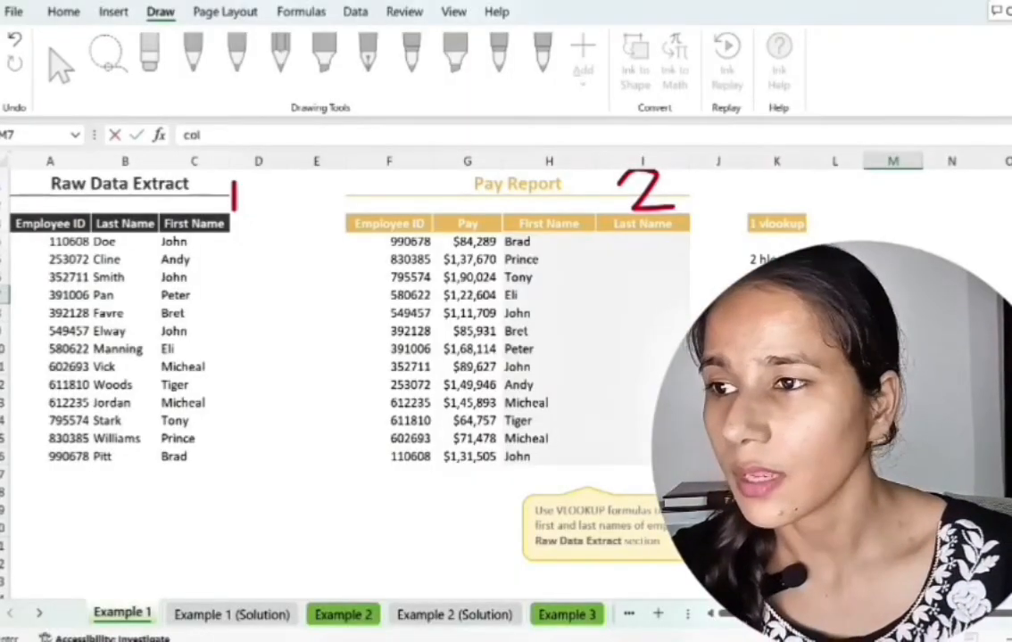
# Copy the whole Raw Data Extract table, including its header row.
pyautogui.click(46, 226)
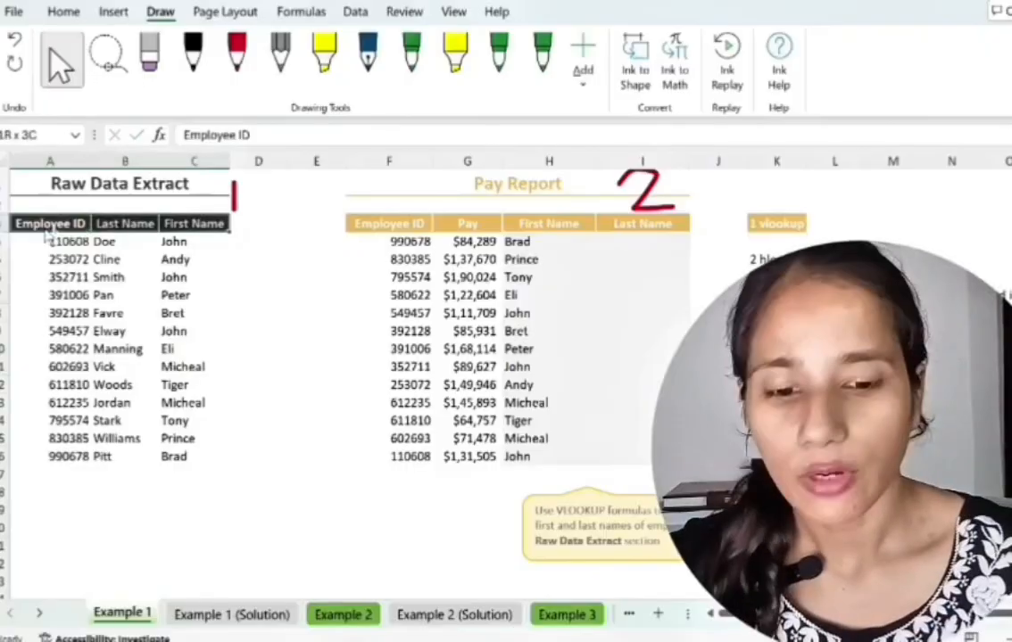
pyautogui.hotkey('ctrl', 'a')
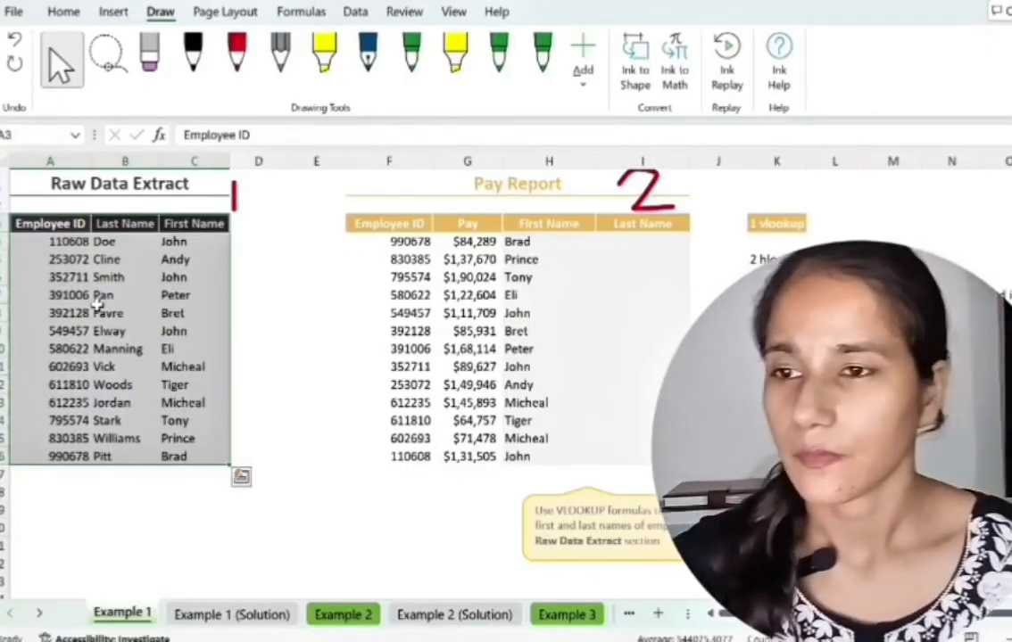
pyautogui.rightClick(98, 305)
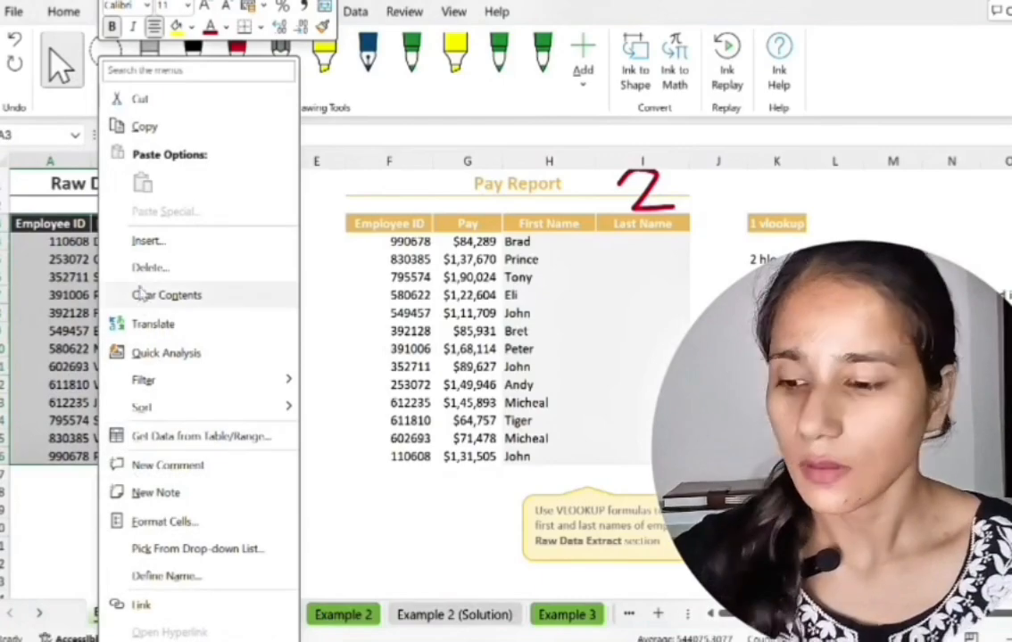
pyautogui.click(145, 129)
# Paste the copied table at L11 using Paste Special with the Transpose option.
pyautogui.click(834, 367)
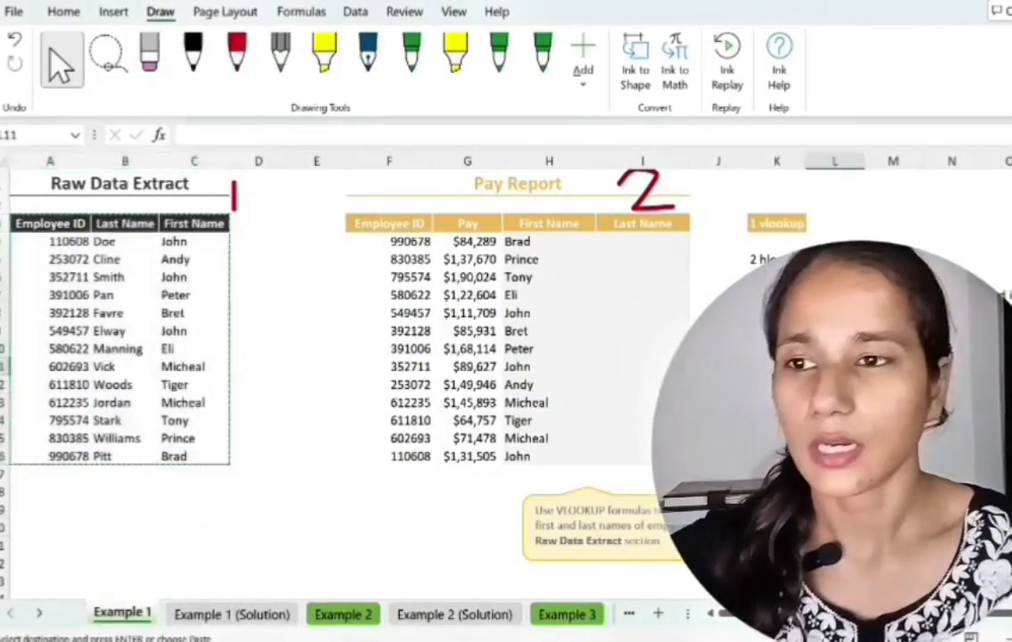
pyautogui.hotkey('ctrl', 'alt', 'v')
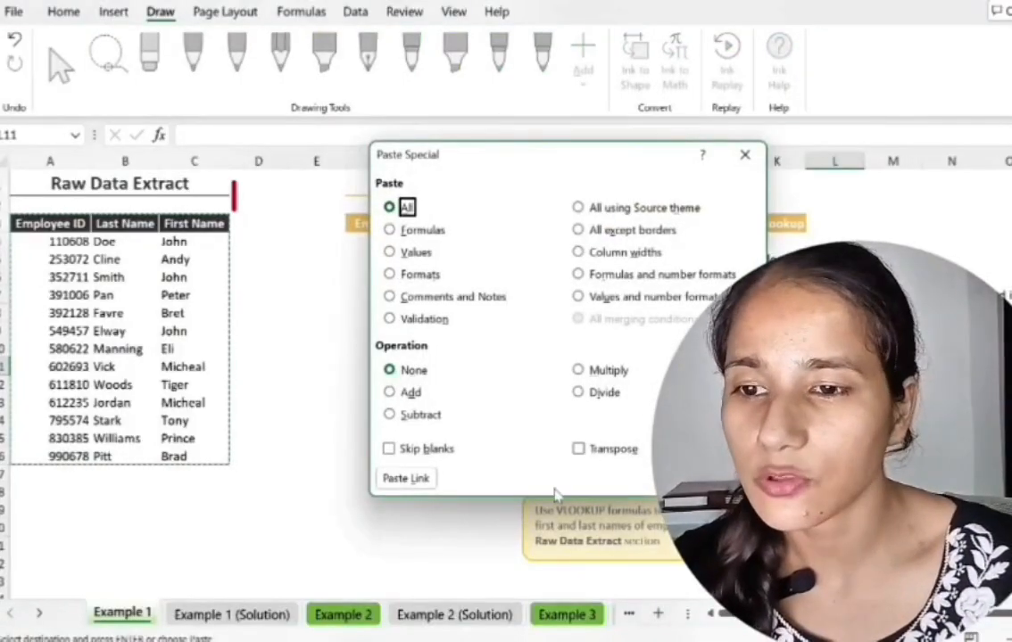
pyautogui.click(579, 449)
pyautogui.press('Return')
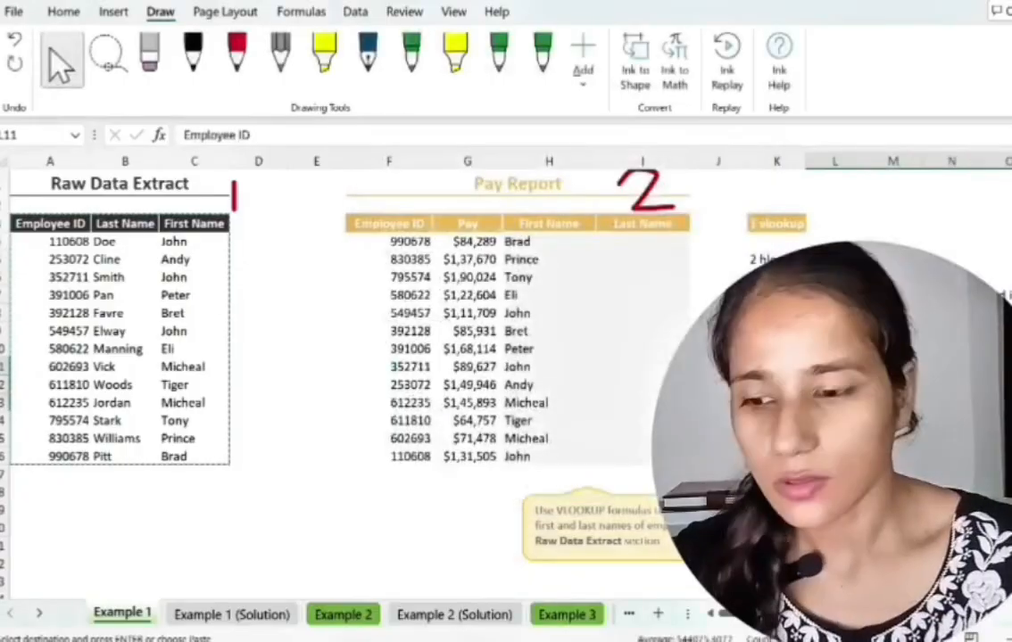
# Auto-fit the column widths of the transposed table that starts at L11.
pyautogui.click(63, 12)
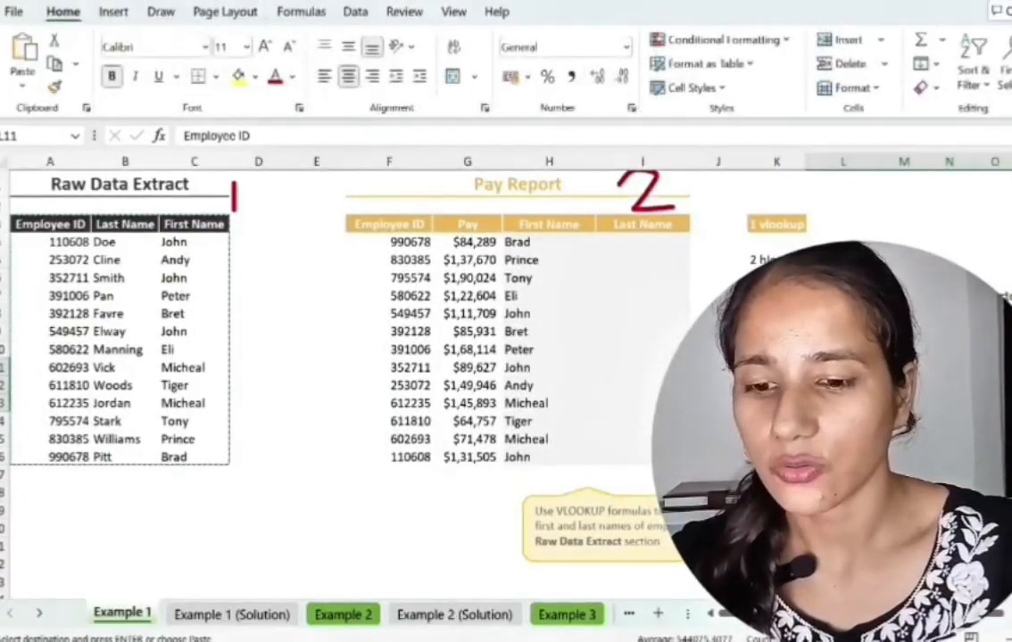
pyautogui.hscroll(3, 357, 357)
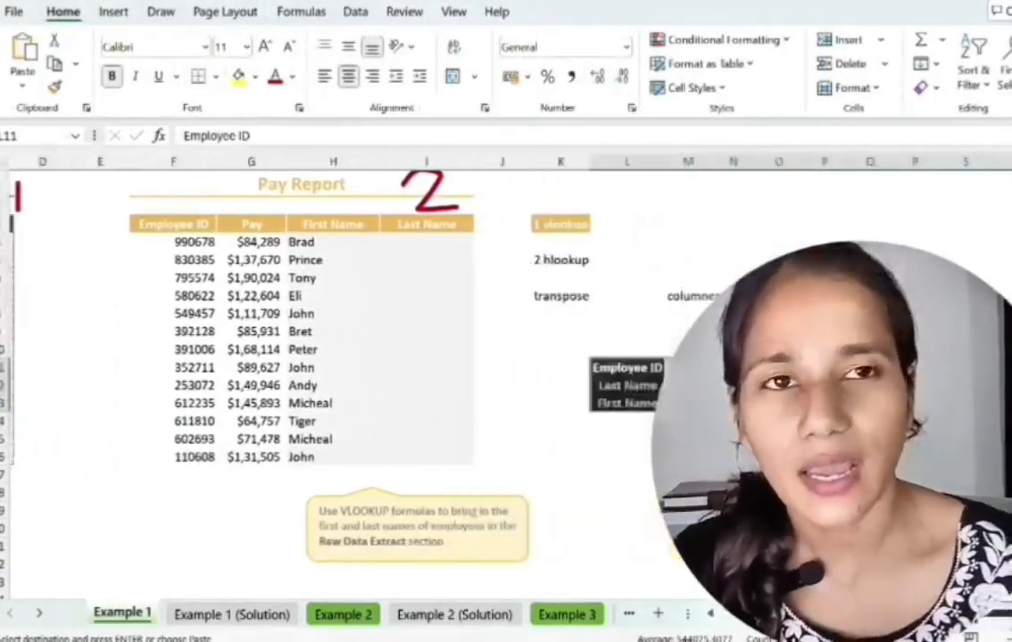
pyautogui.hscroll(-5, 446, 356)
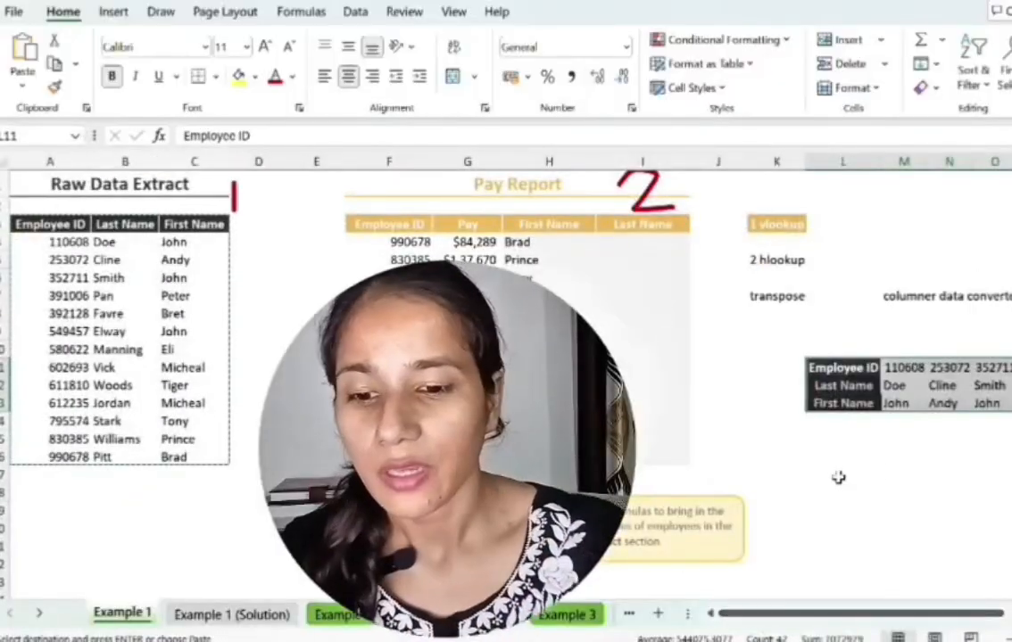
# Enter the formula =TRANSPOSE(A3:C16) in L17 to build a horizontal version of the Raw Data Extract table.
pyautogui.click(838, 479)
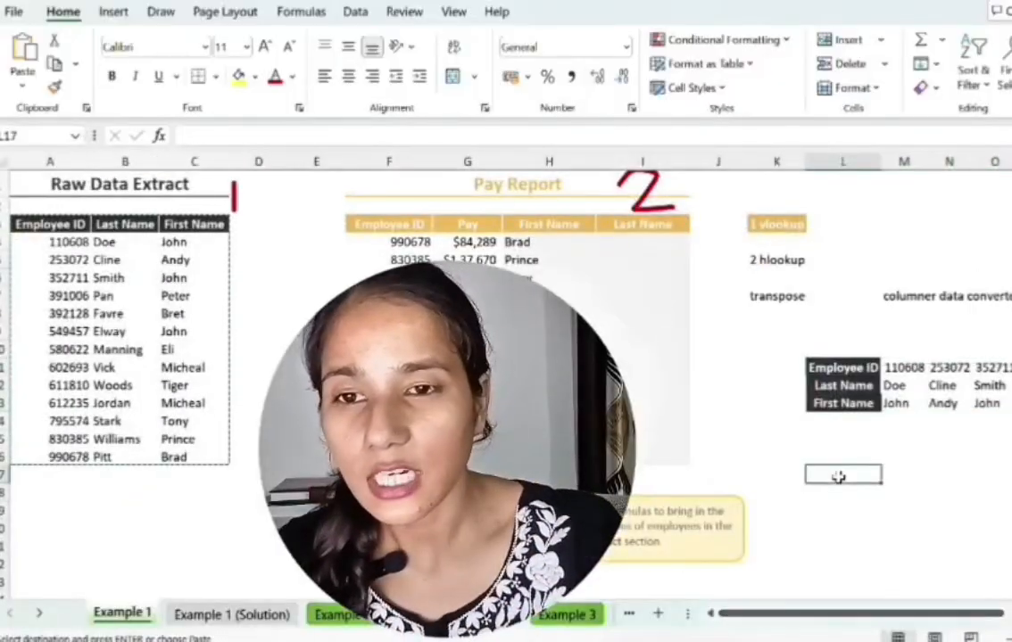
pyautogui.write('=')
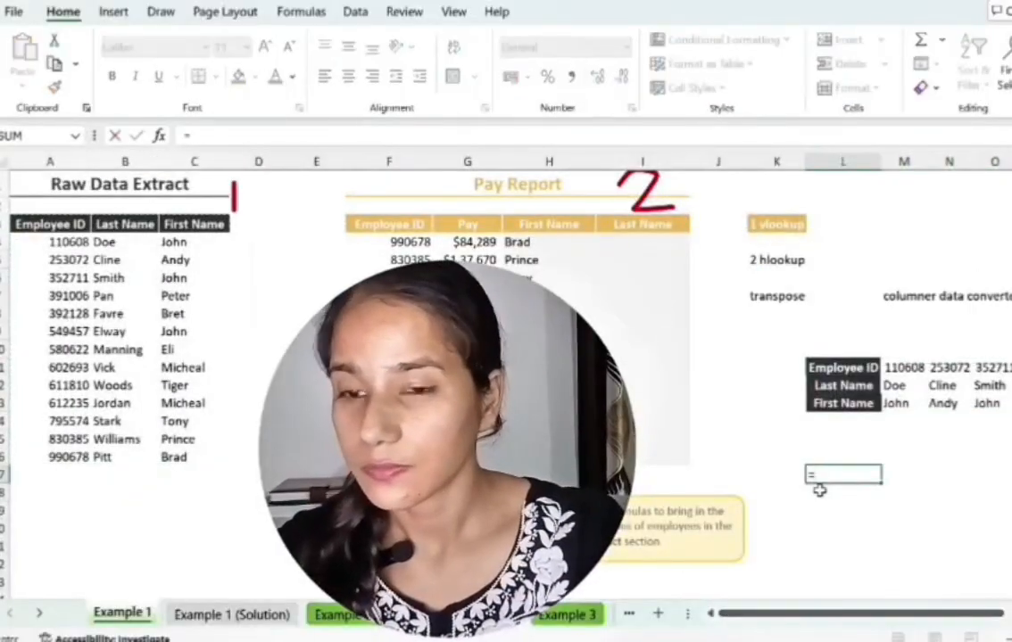
pyautogui.write('tran')
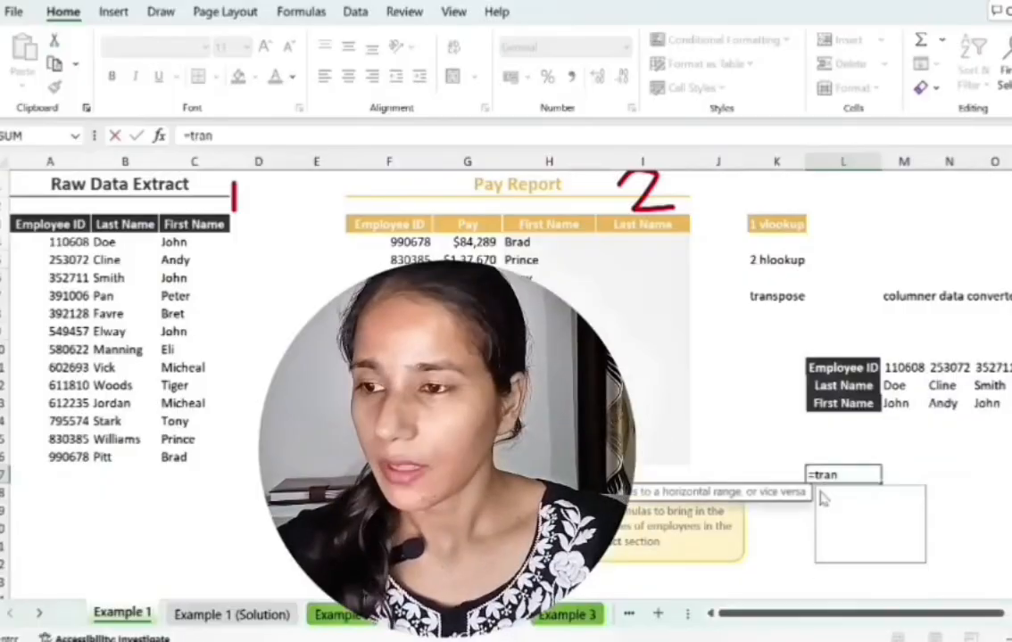
pyautogui.write('spose')
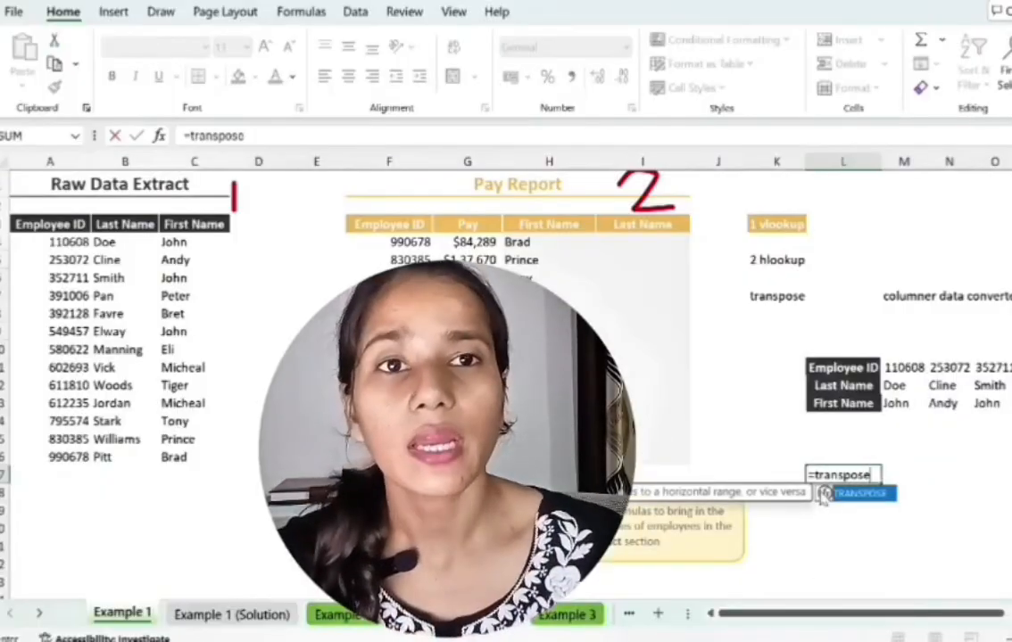
pyautogui.doubleClick(821, 493)
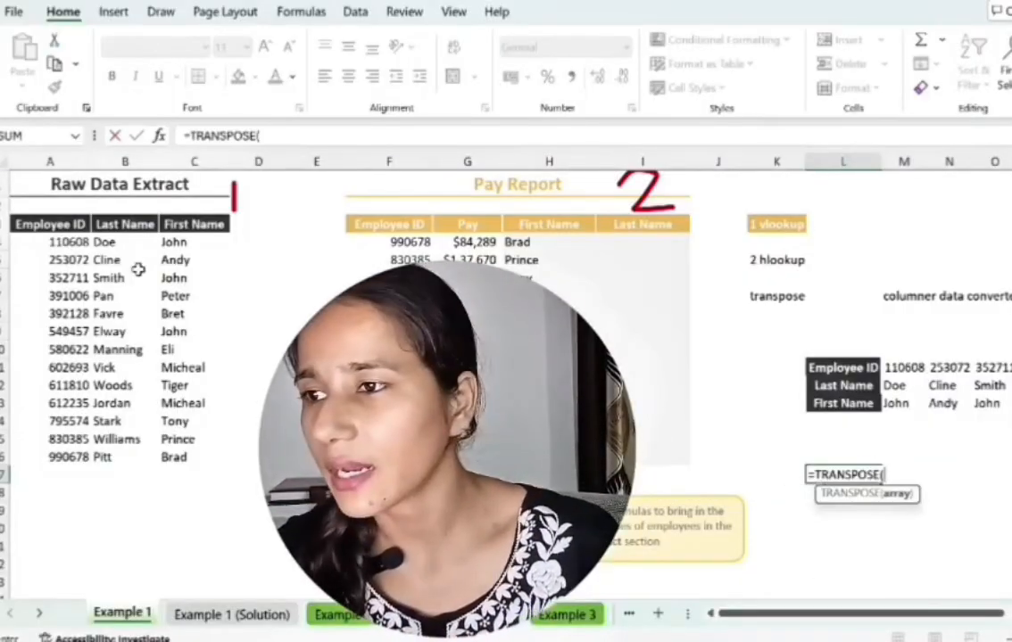
pyautogui.click(61, 224)
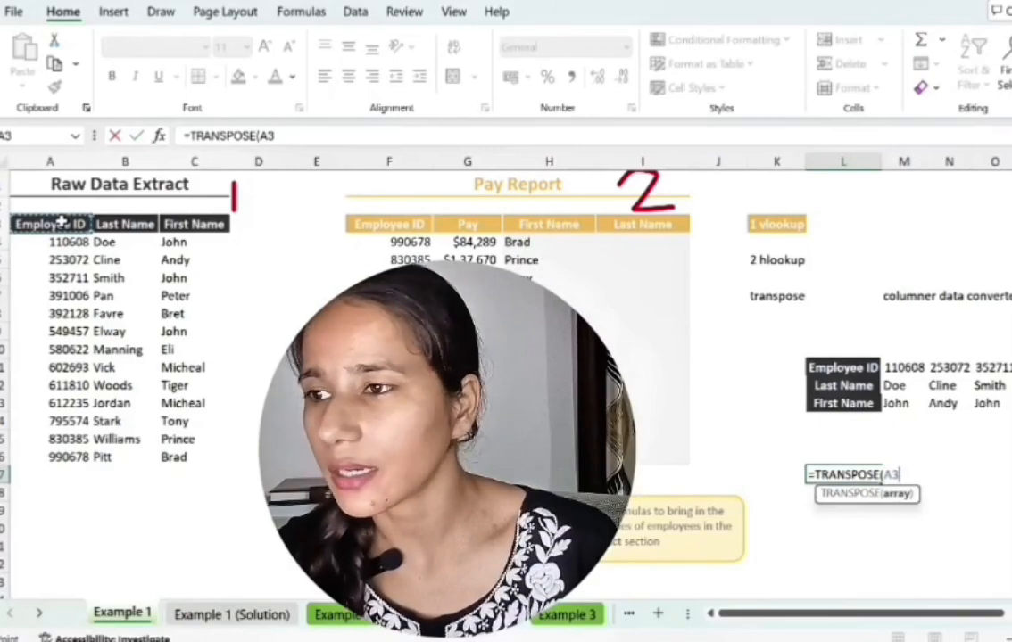
pyautogui.hotkey('ctrl', 'shift', 'Right')
pyautogui.hotkey('ctrl', 'shift', 'Down')
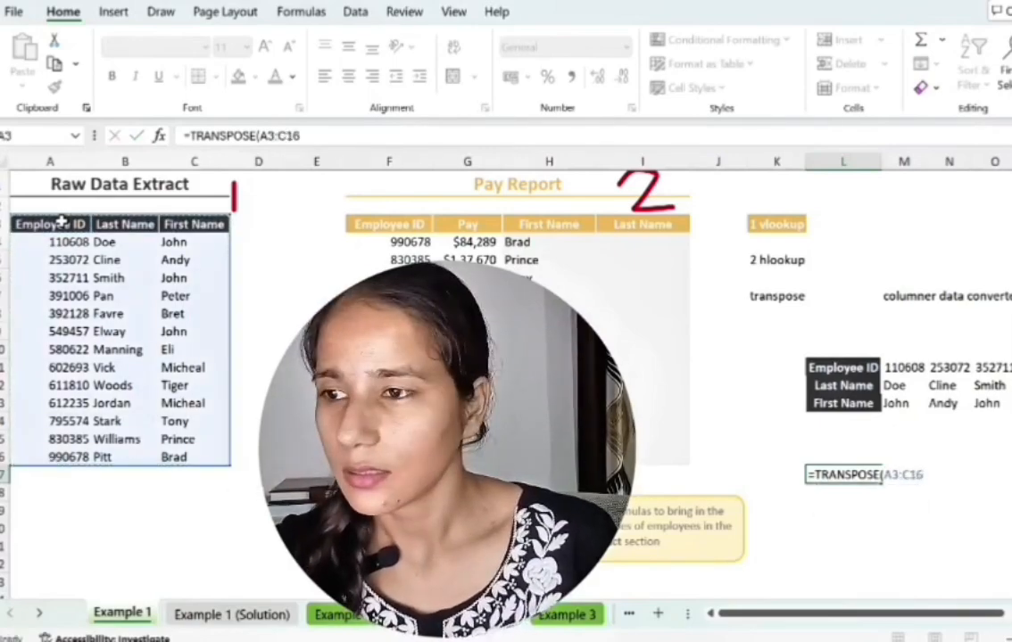
pyautogui.press('Return')
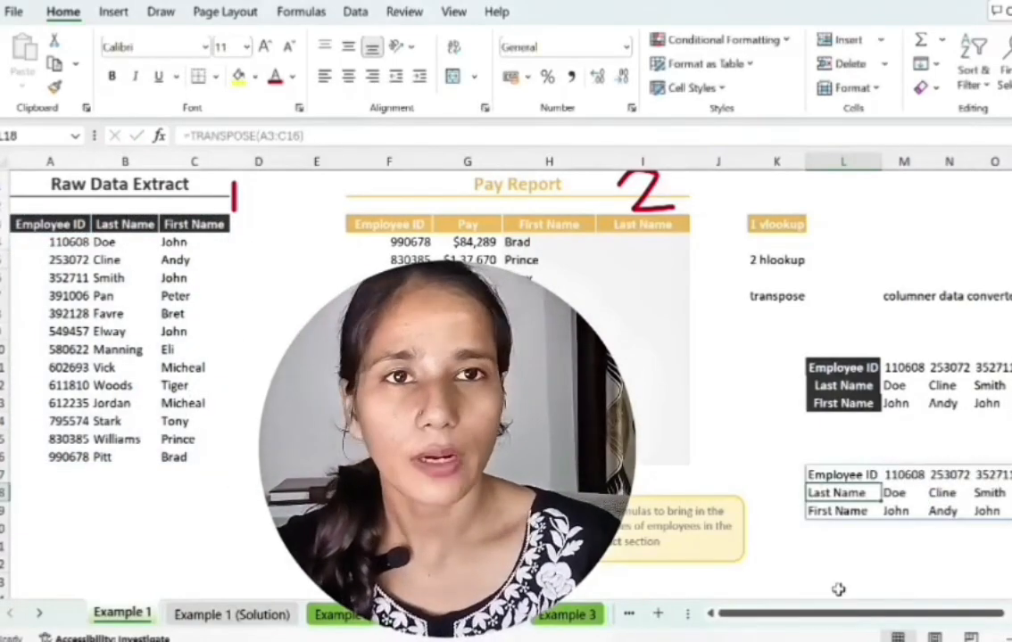
# Start an HLOOKUP formula in I4 under Last Name and reference the employee ID in F4.
pyautogui.moveTo(841, 622)
pyautogui.mouseDown()
pyautogui.moveTo(899, 613)
pyautogui.moveTo(840, 607)
pyautogui.mouseUp()
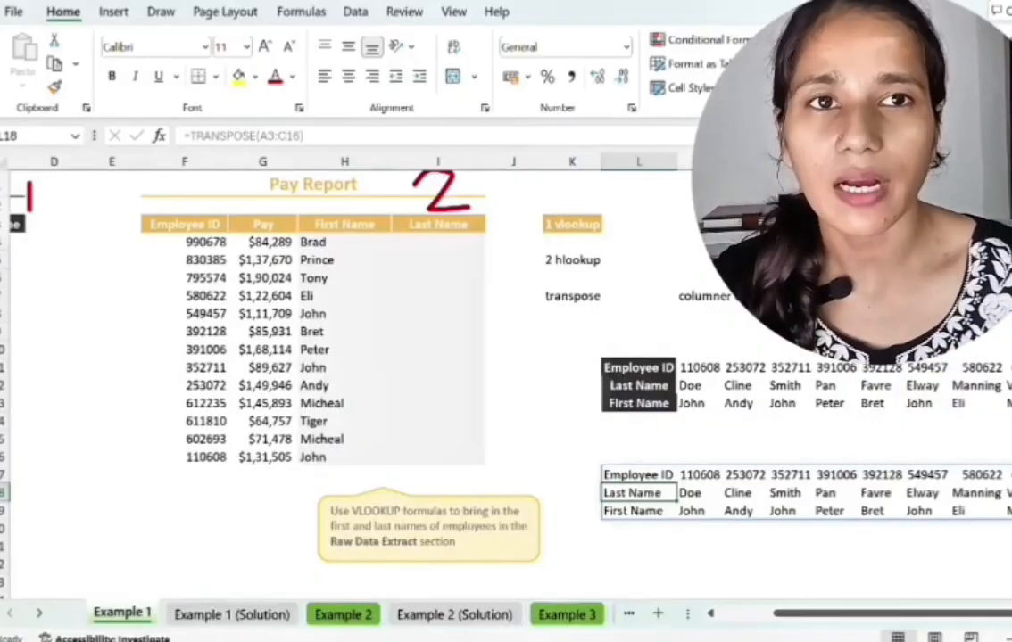
pyautogui.scroll(-1, 446, 339)
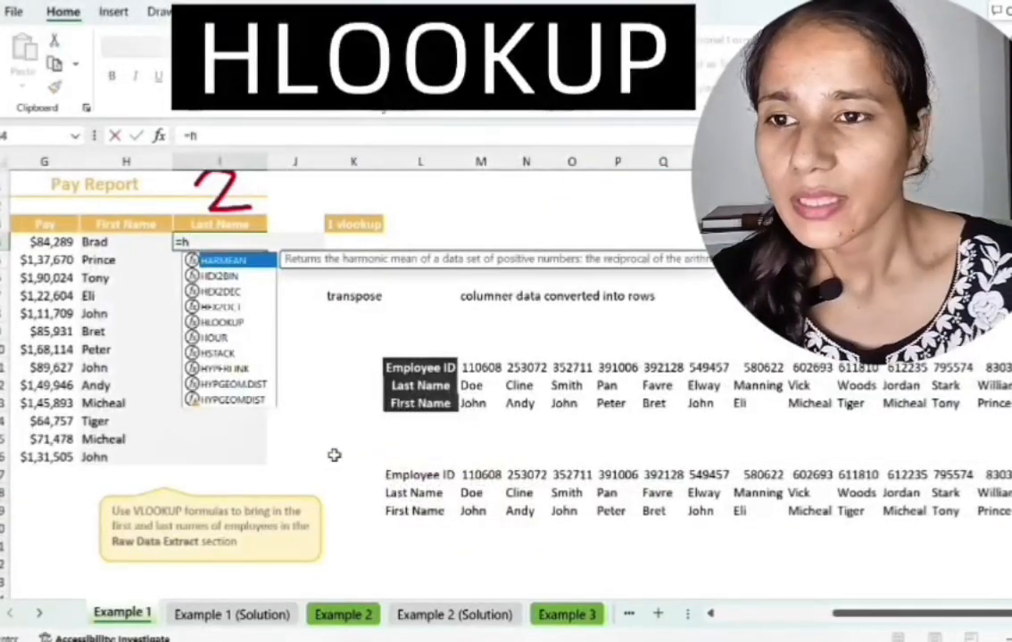
pyautogui.write('loo')
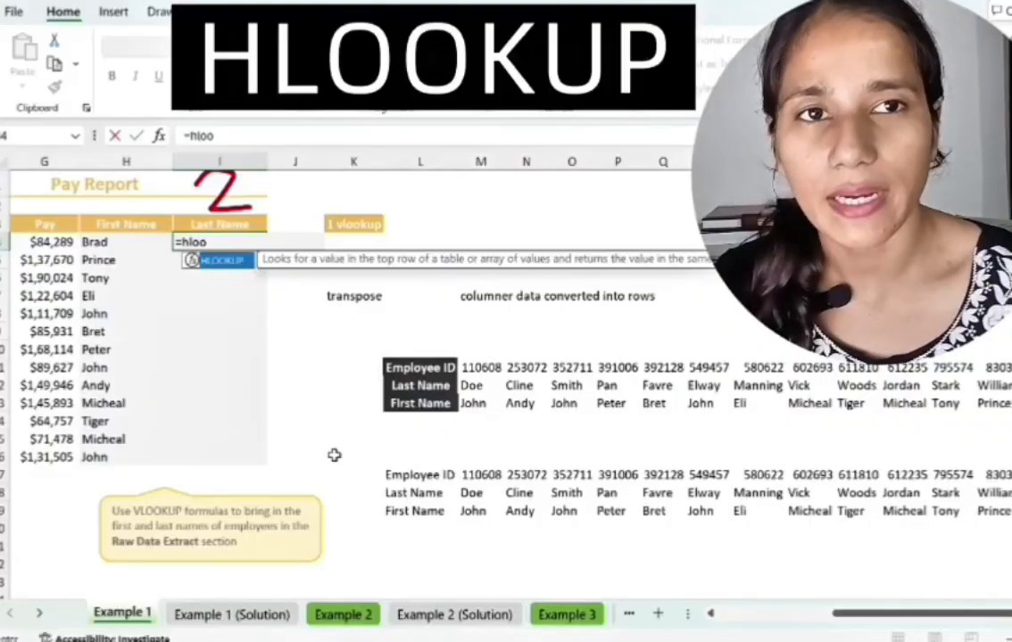
pyautogui.press('Tab')
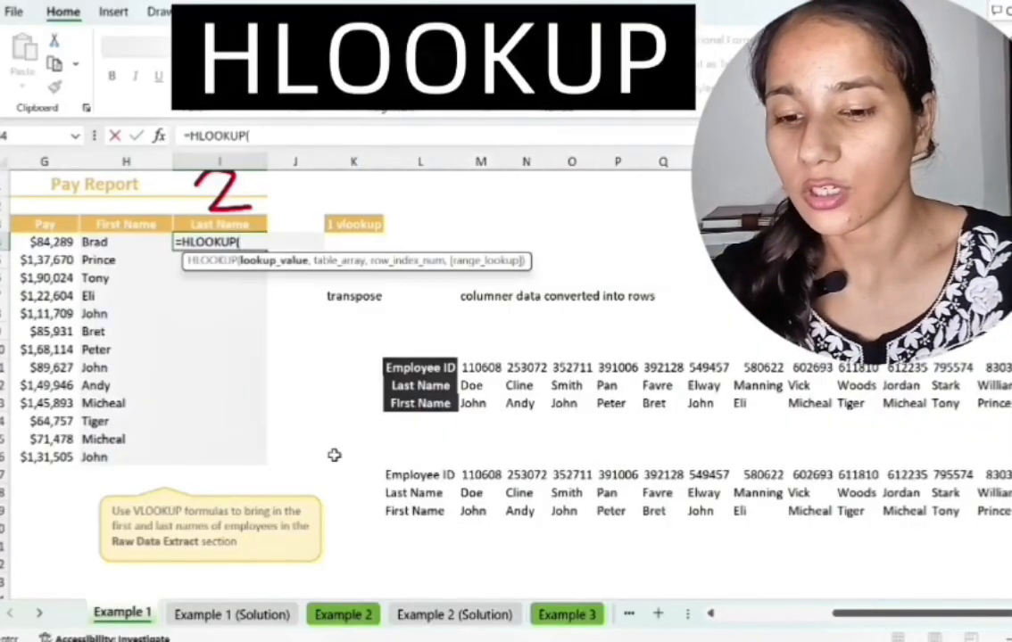
pyautogui.write(',')
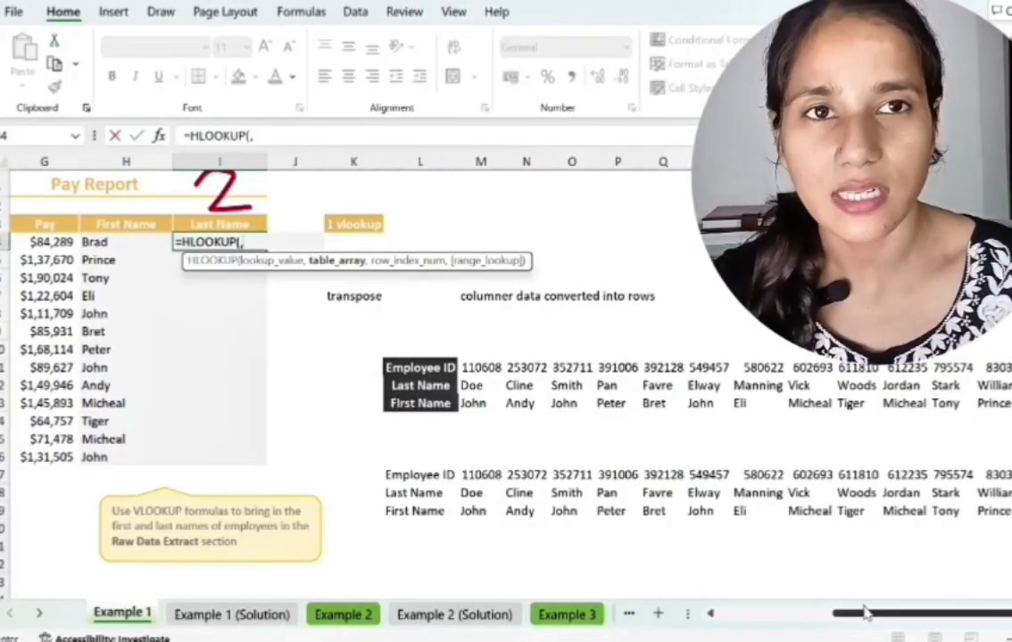
pyautogui.moveTo(863, 612); pyautogui.dragTo(788, 622)
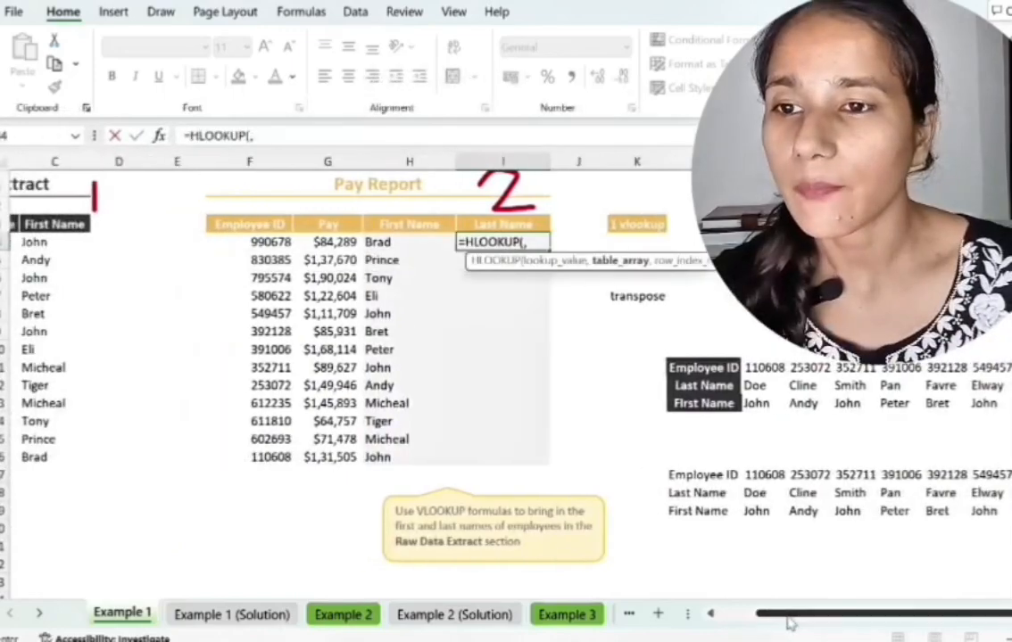
pyautogui.click(278, 244)
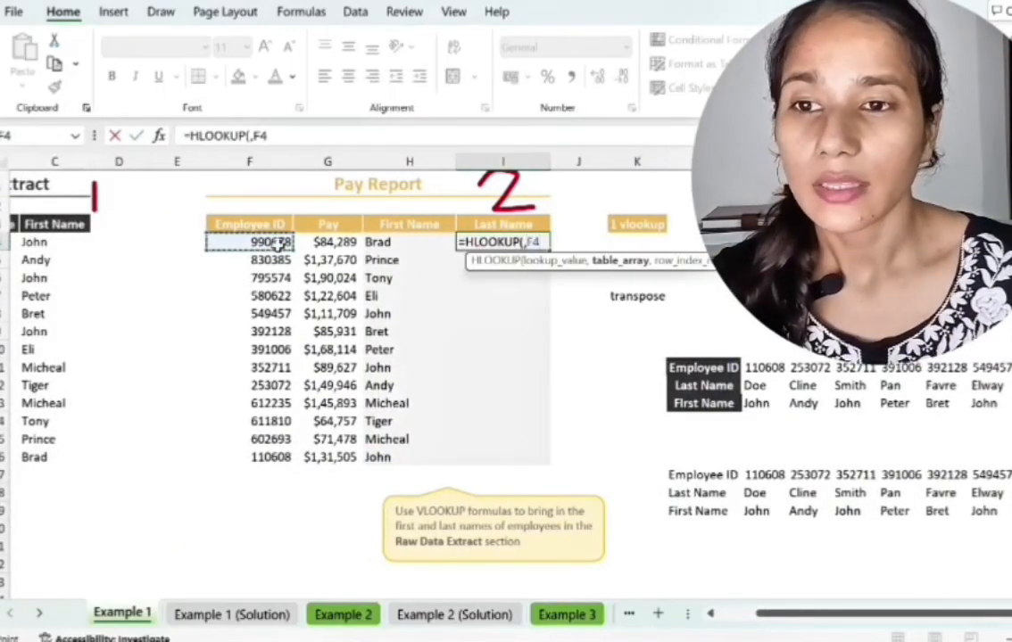
pyautogui.write(',')
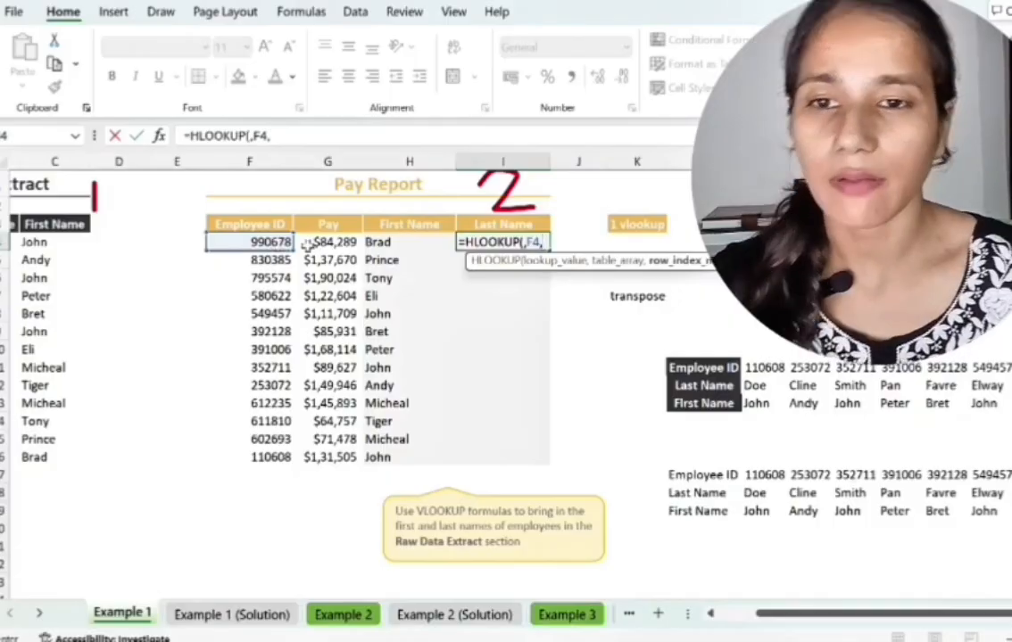
# Add the spilled horizontal table as the absolute reference $L$17# and 2 as the row index in the HLOOKUP formula.
pyautogui.click(705, 475)
pyautogui.hscroll(3, 705, 477)
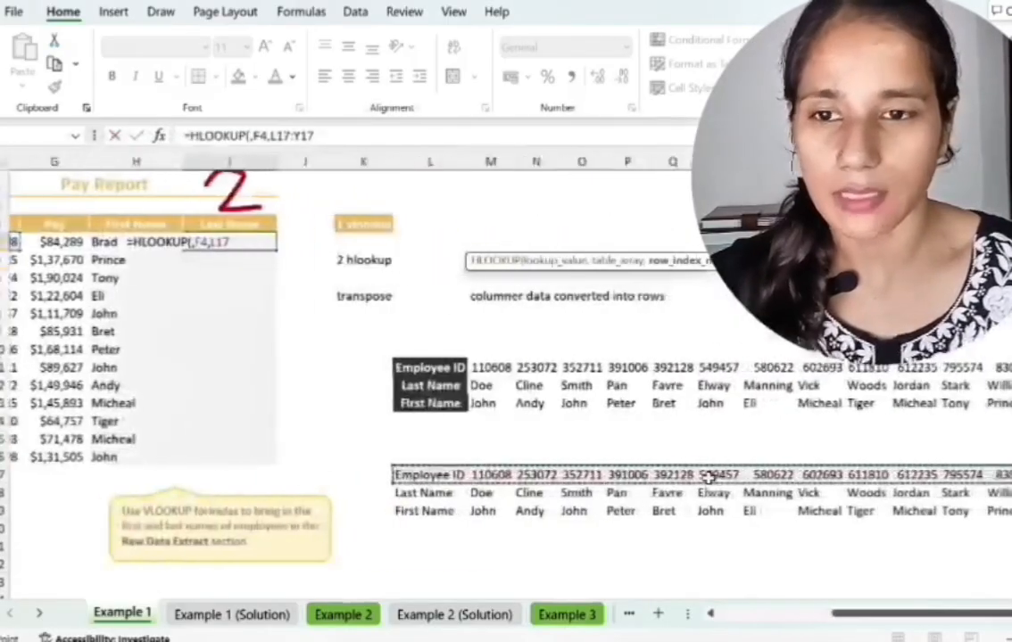
pyautogui.write('#')
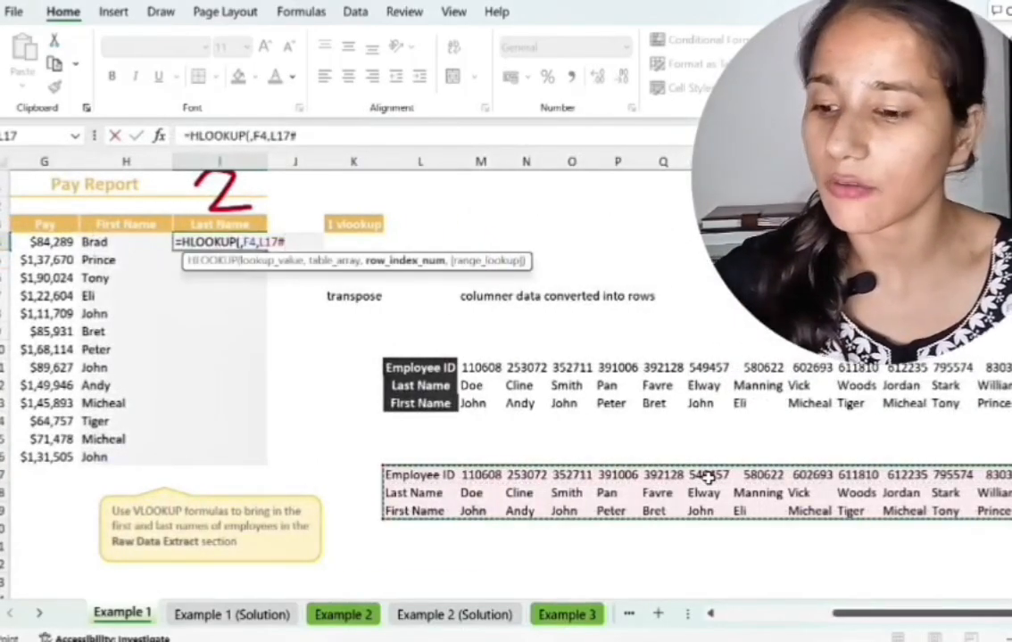
pyautogui.press('F4')
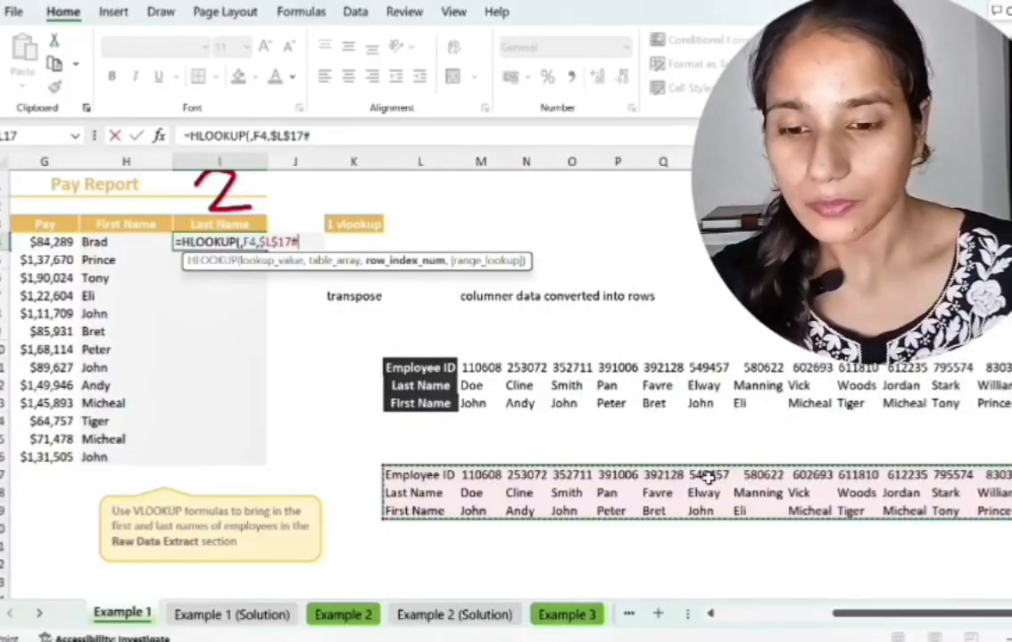
pyautogui.write(',')
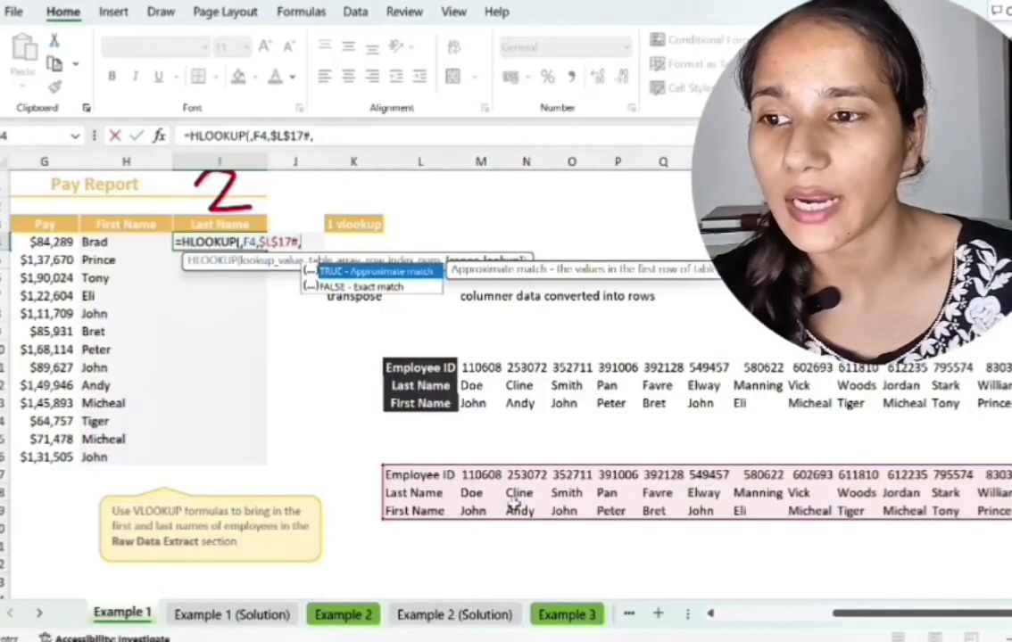
pyautogui.write('2')
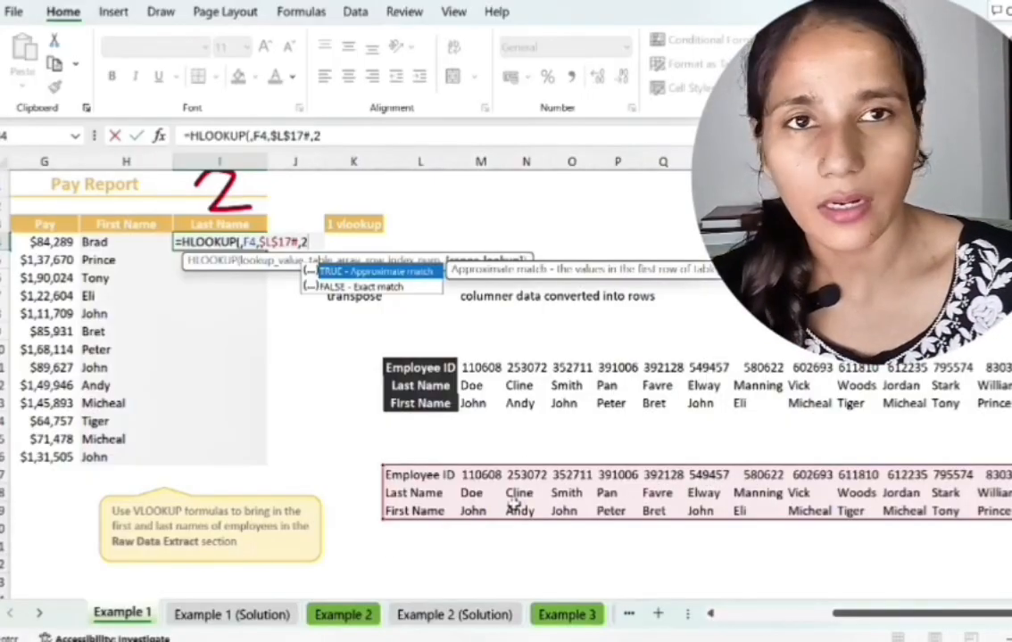
pyautogui.write(',')
pyautogui.press('Down')
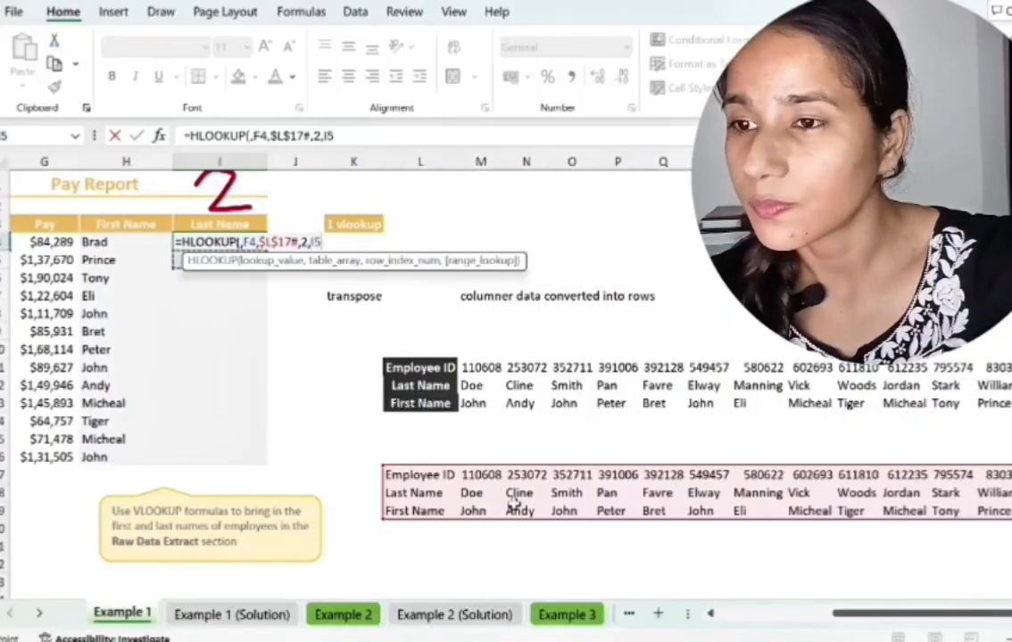
pyautogui.press('Return')
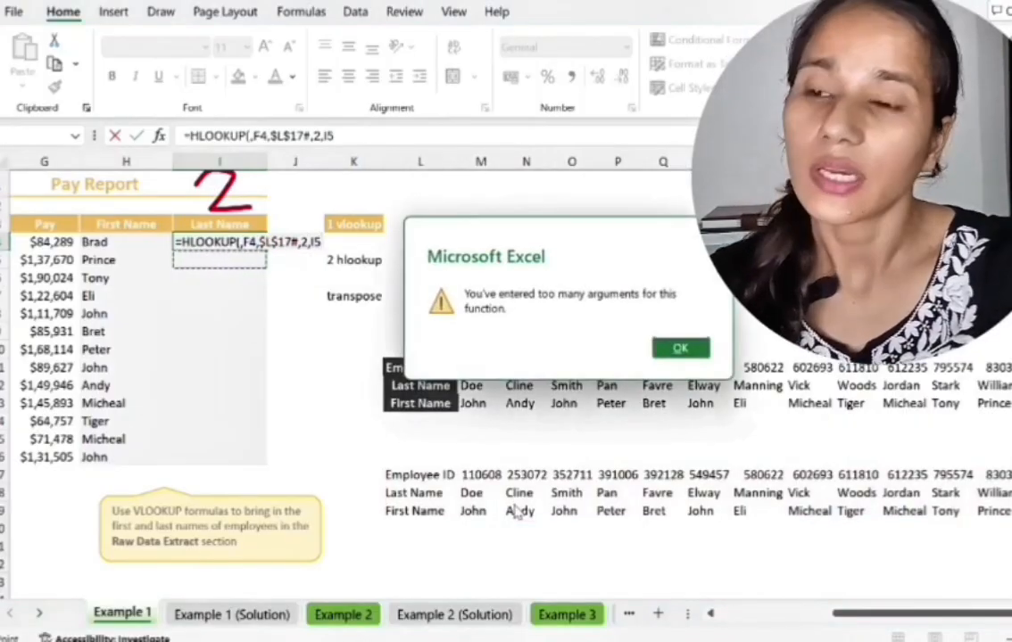
pyautogui.press('Return')
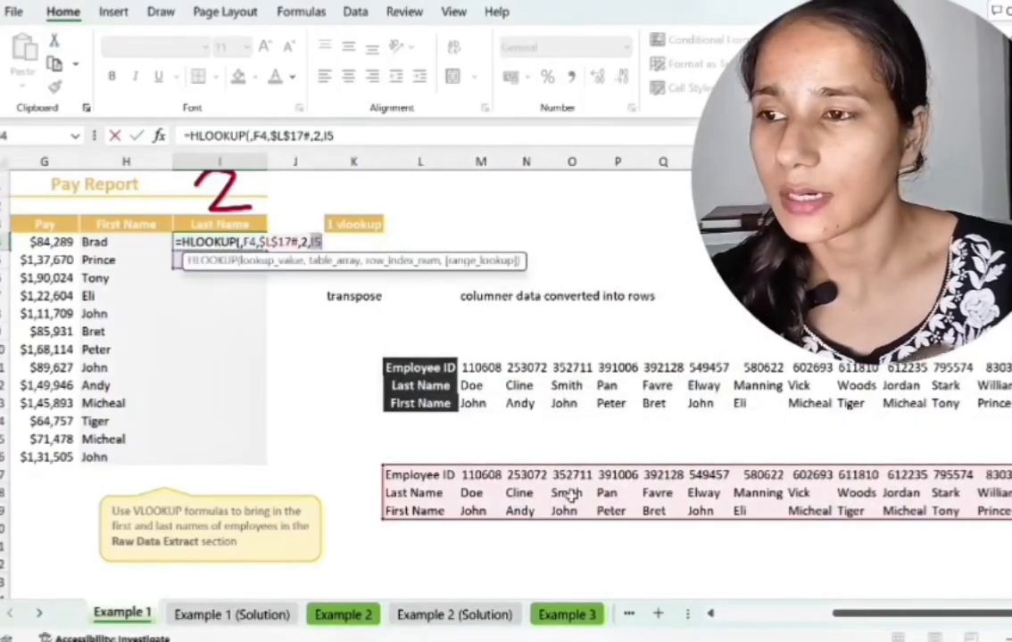
pyautogui.press('BackSpace')
pyautogui.press('BackSpace')
pyautogui.press('BackSpace')
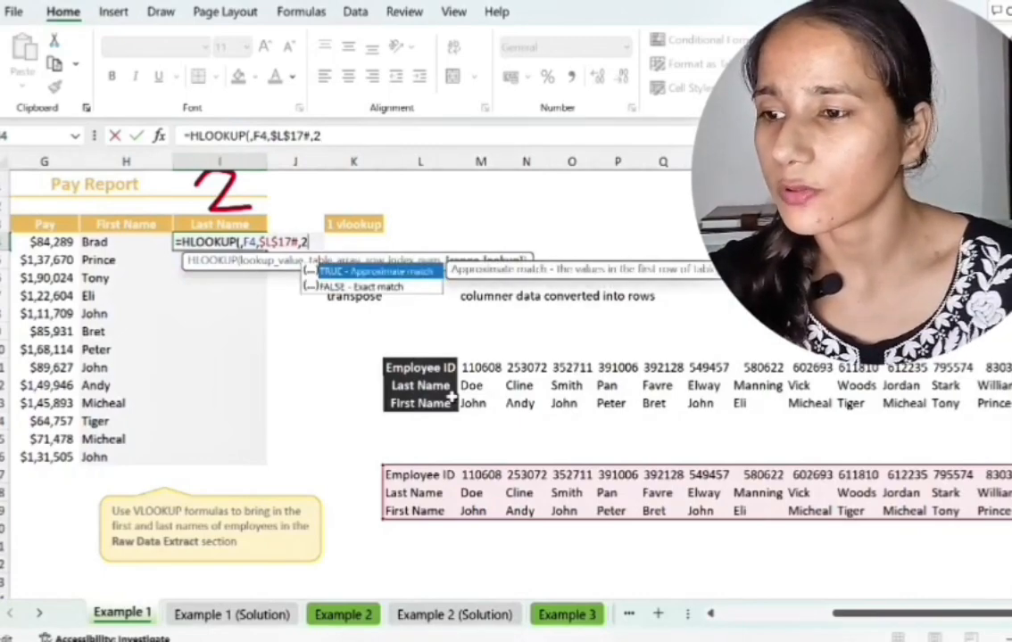
# Commit the I4 formula as =HLOOKUP(F4,$L$17#,2,) and fill it down the Last Name column to I16.
pyautogui.press('Return')
pyautogui.press('Up')
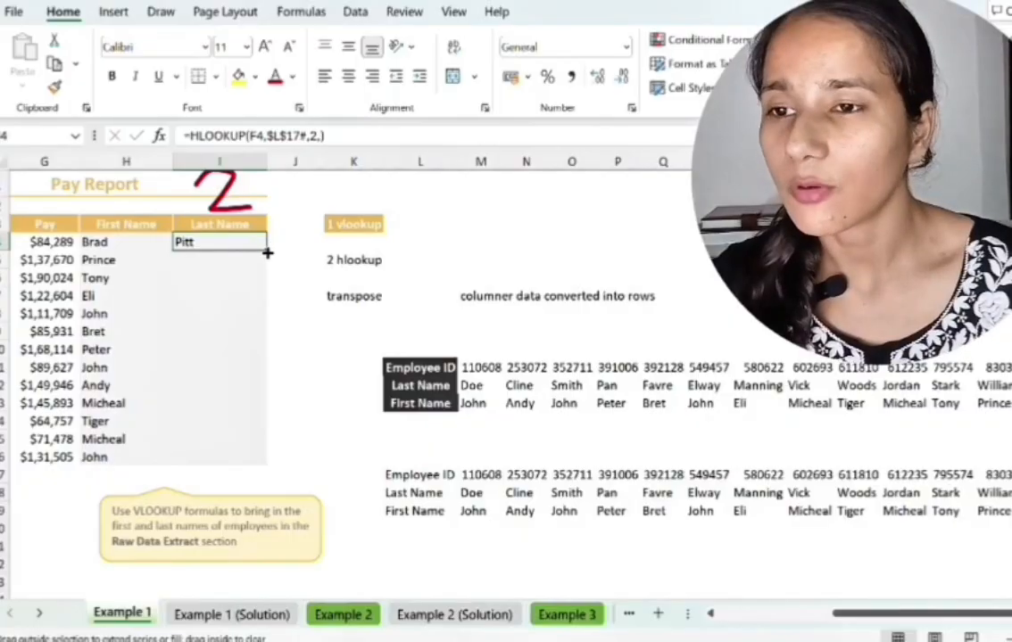
pyautogui.moveTo(266, 251); pyautogui.dragTo(283, 470)
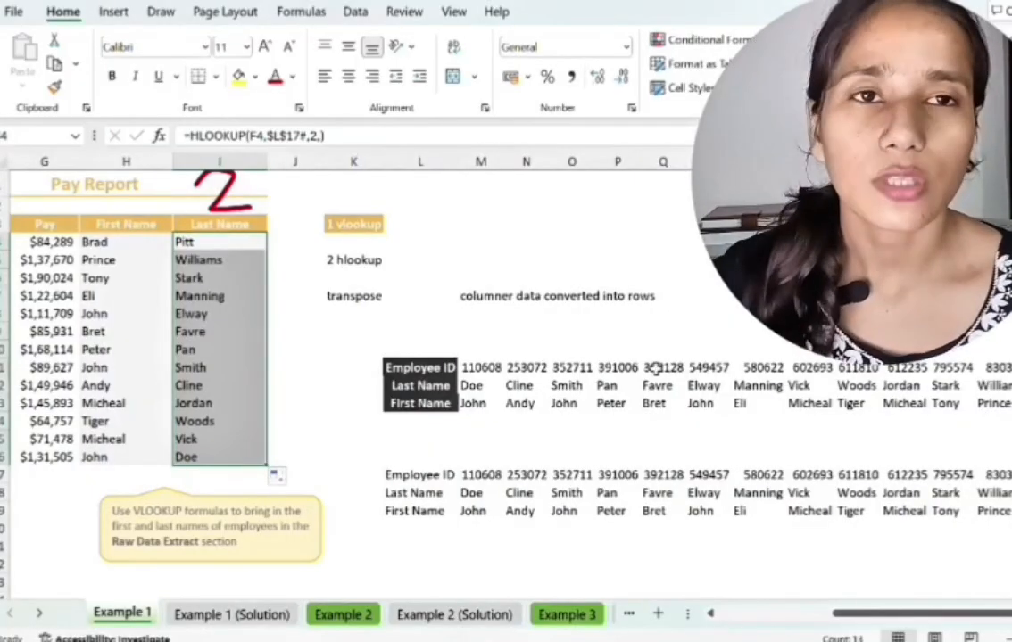
# Enter the label xlookup in K9, below the transpose label.
pyautogui.click(342, 331)
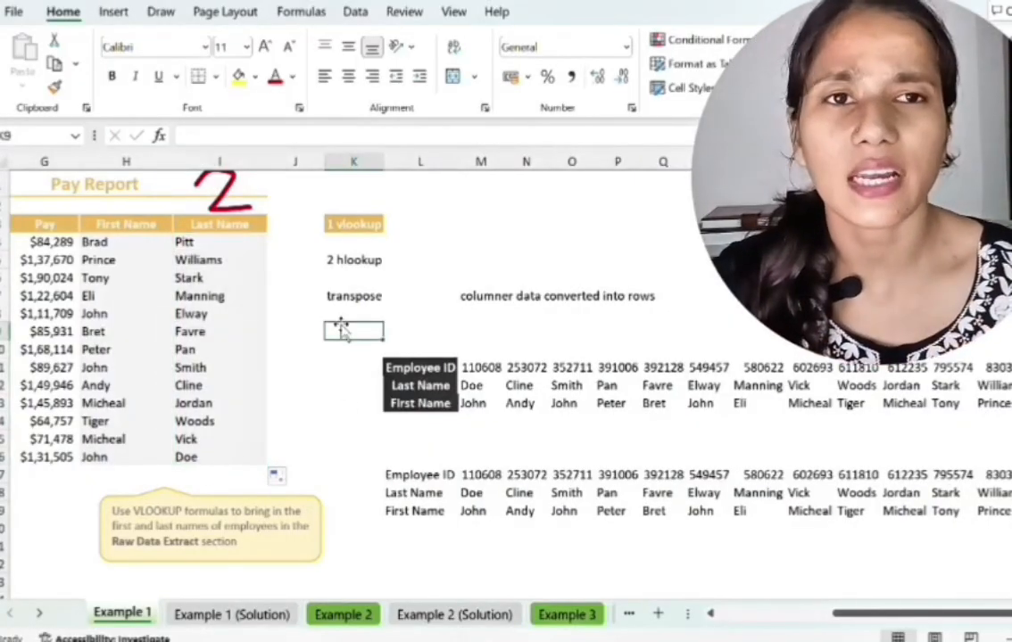
pyautogui.write('xlookup')
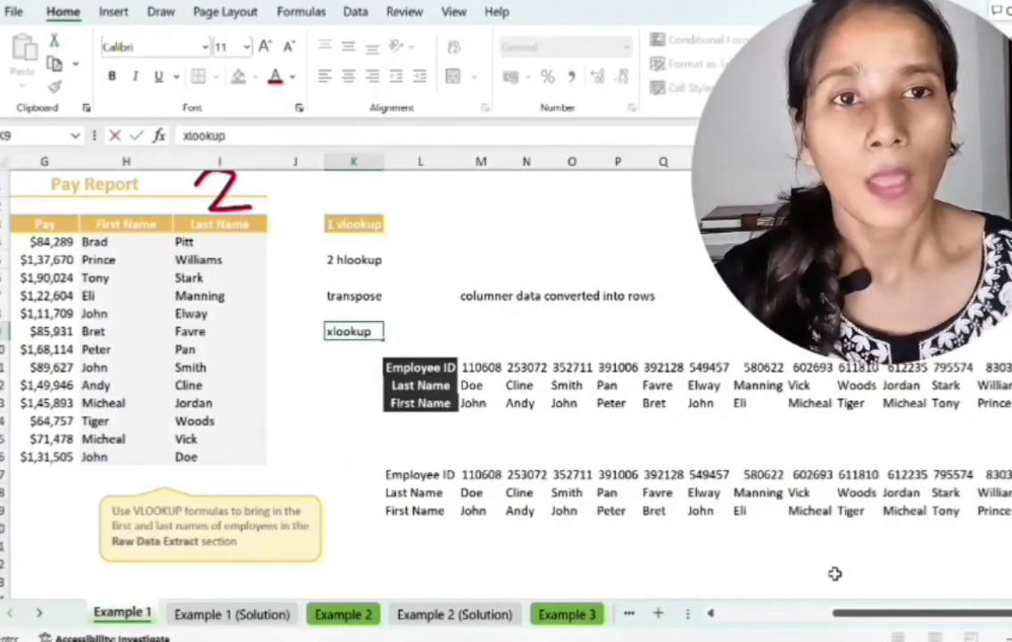
# Start an XLOOKUP formula in H4 under First Name with the employee ID in F4 as the lookup value.
pyautogui.moveTo(840, 614); pyautogui.dragTo(740, 614)
pyautogui.click(502, 245)
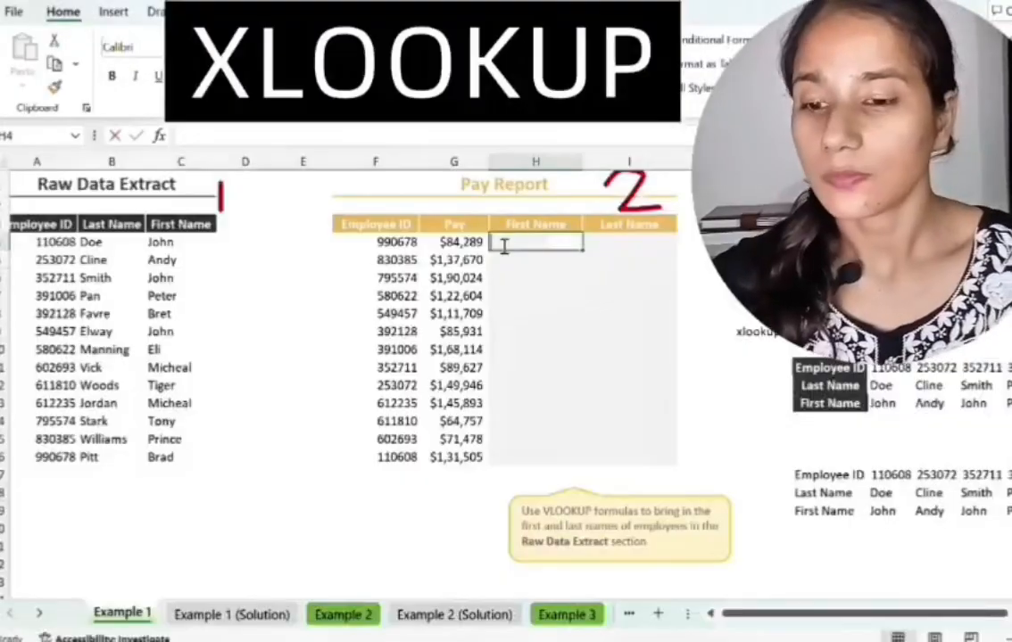
pyautogui.write('=')
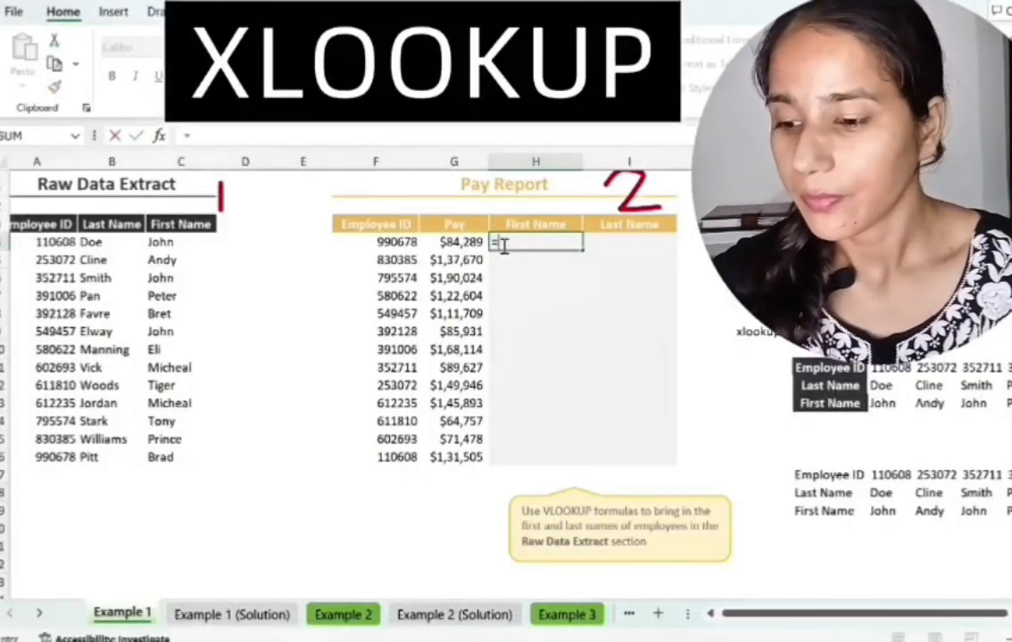
pyautogui.write('xloo')
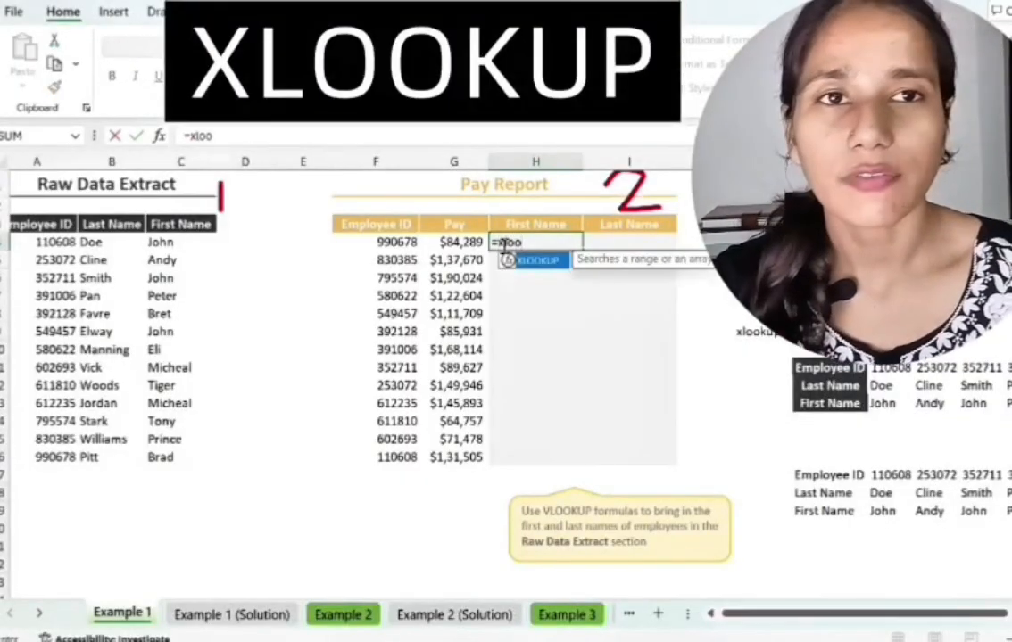
pyautogui.press('Tab')
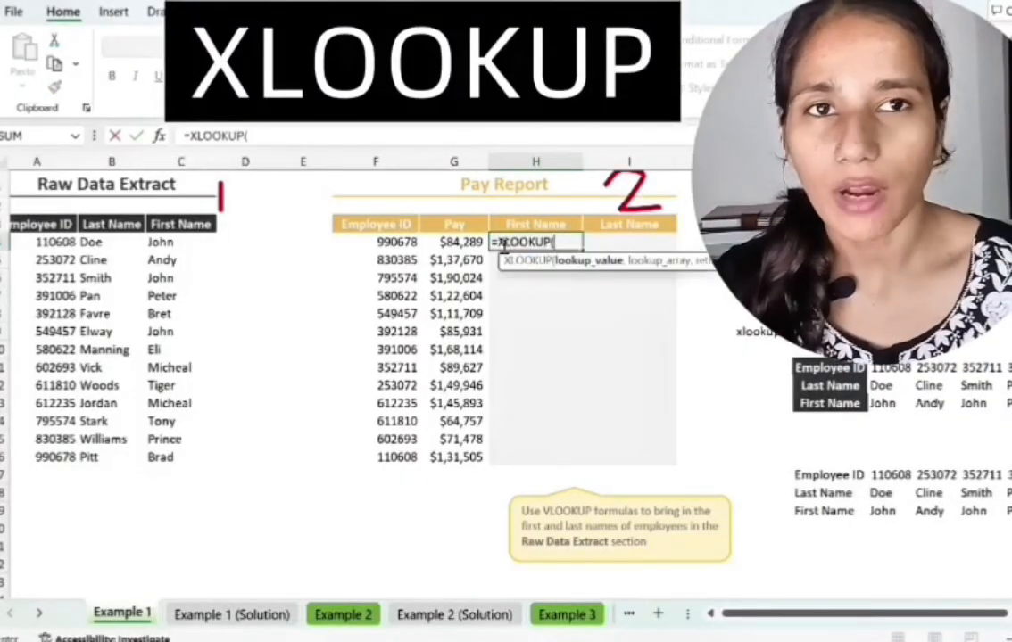
pyautogui.click(409, 243)
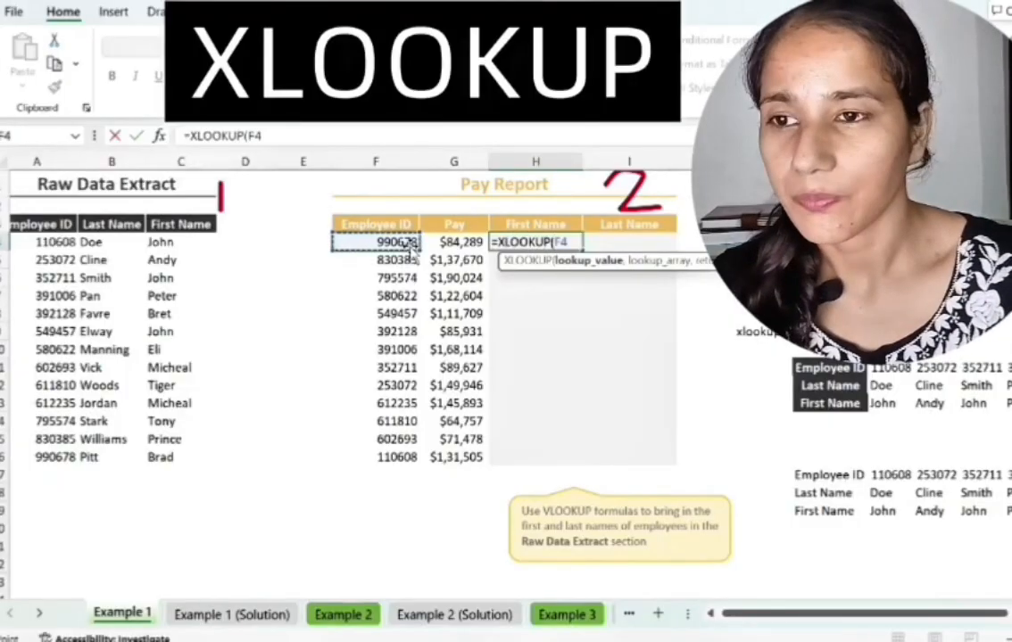
pyautogui.write(',')
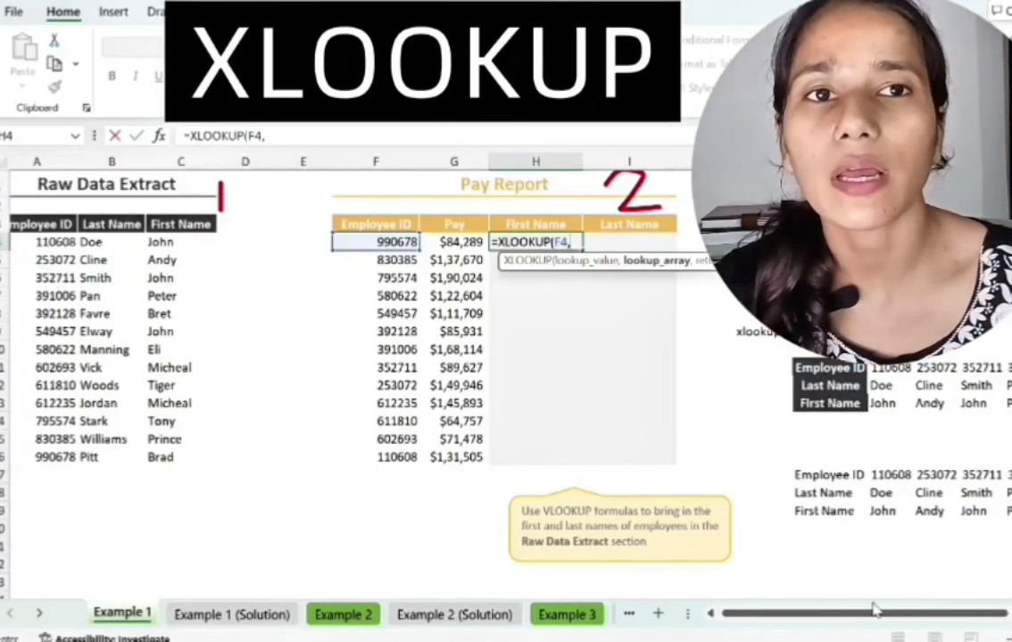
# Set the Raw Data Extract's Employee ID column, A3:A16, as the XLOOKUP lookup array.
pyautogui.moveTo(876, 610); pyautogui.dragTo(800, 609)
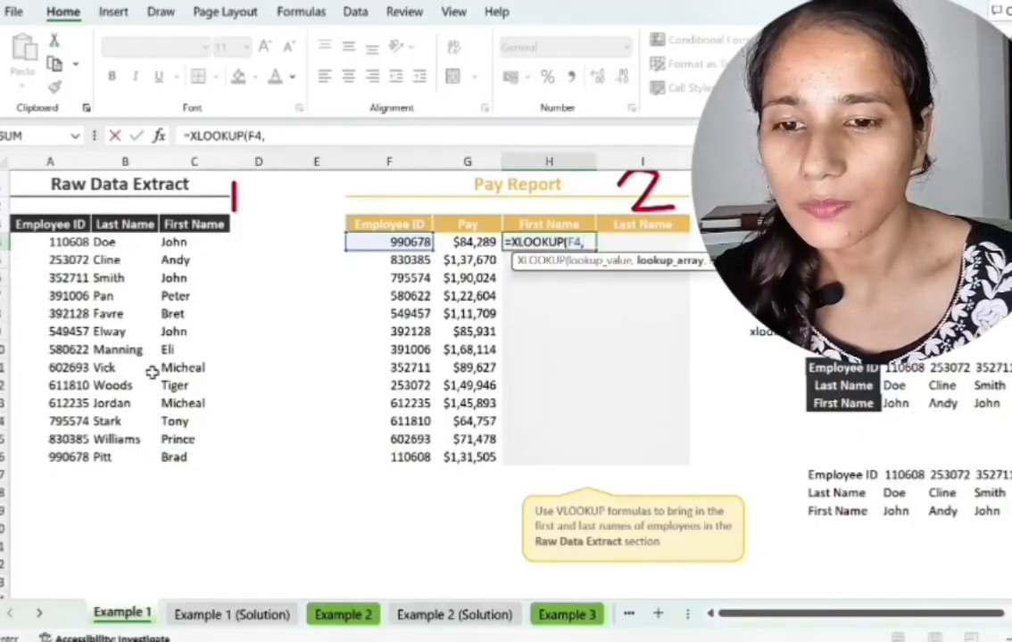
pyautogui.click(57, 227)
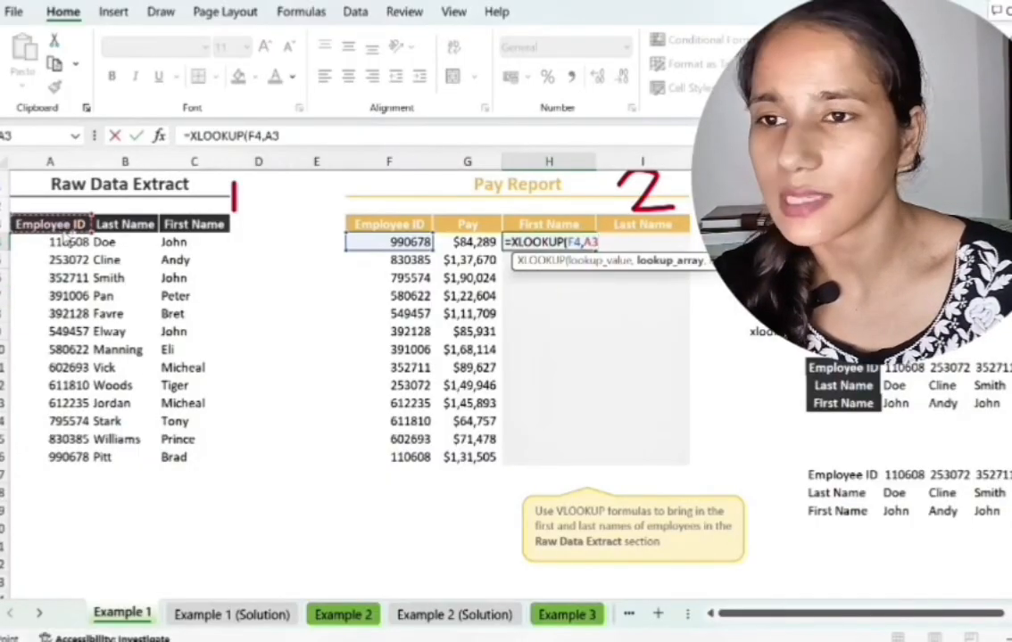
pyautogui.moveTo(57, 228); pyautogui.dragTo(85, 459)
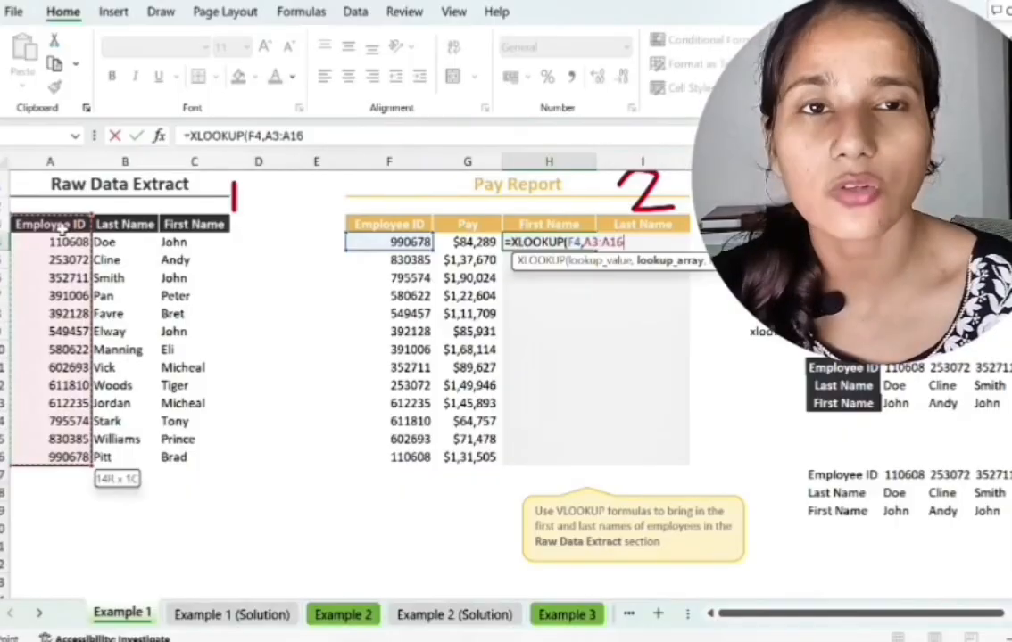
pyautogui.write(',')
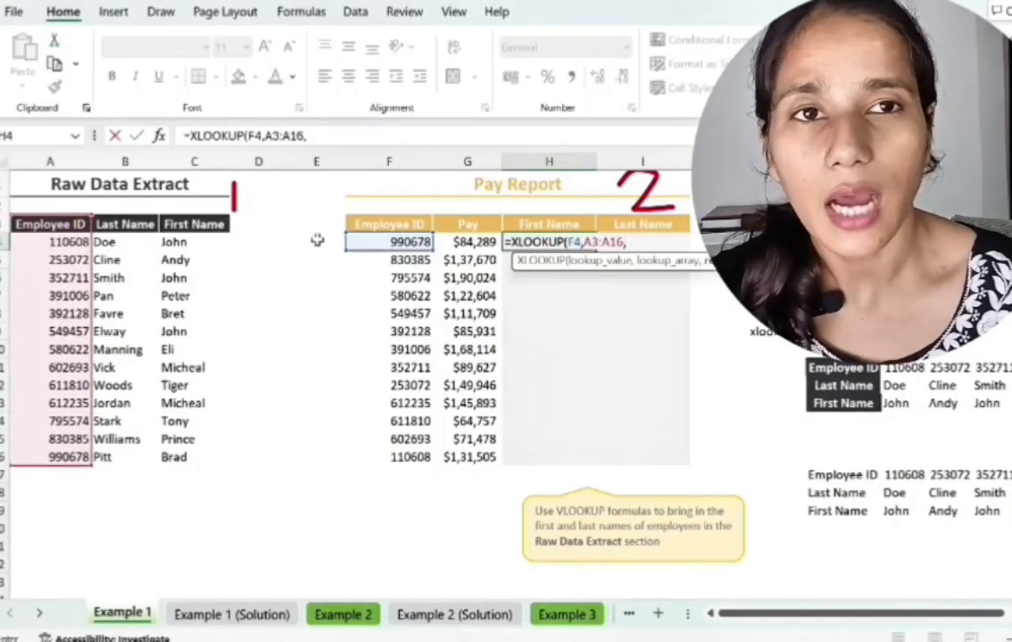
pyautogui.click(130, 228)
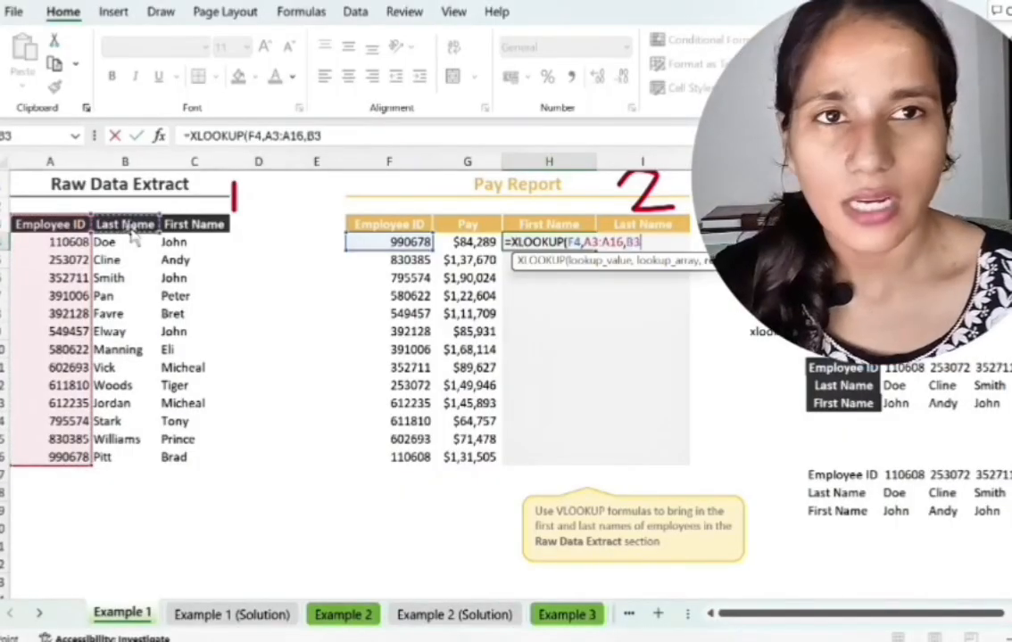
pyautogui.press('BackSpace')
pyautogui.press('BackSpace')
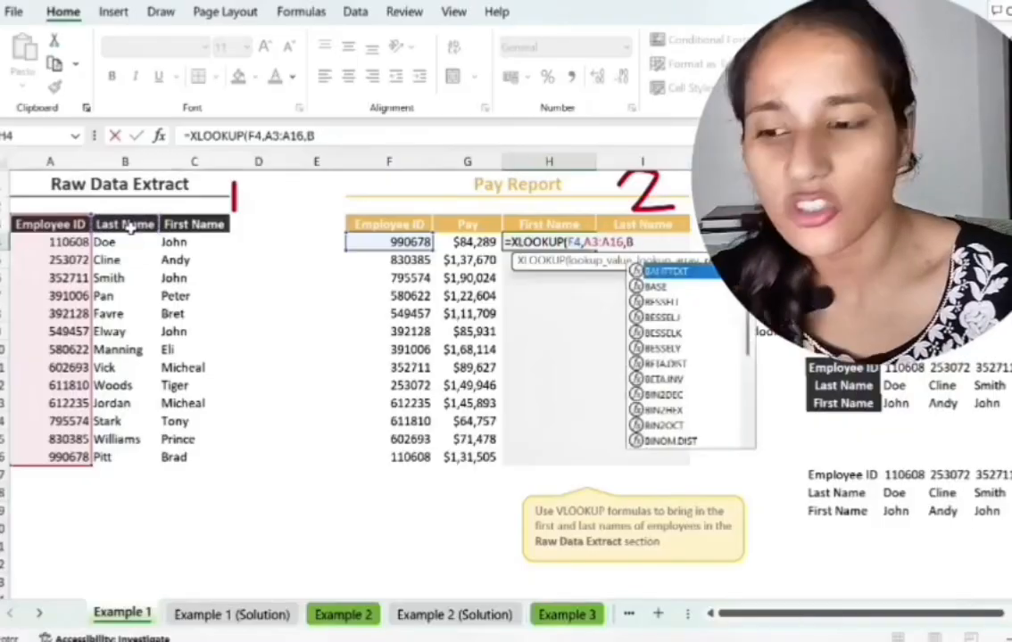
pyautogui.press('BackSpace')
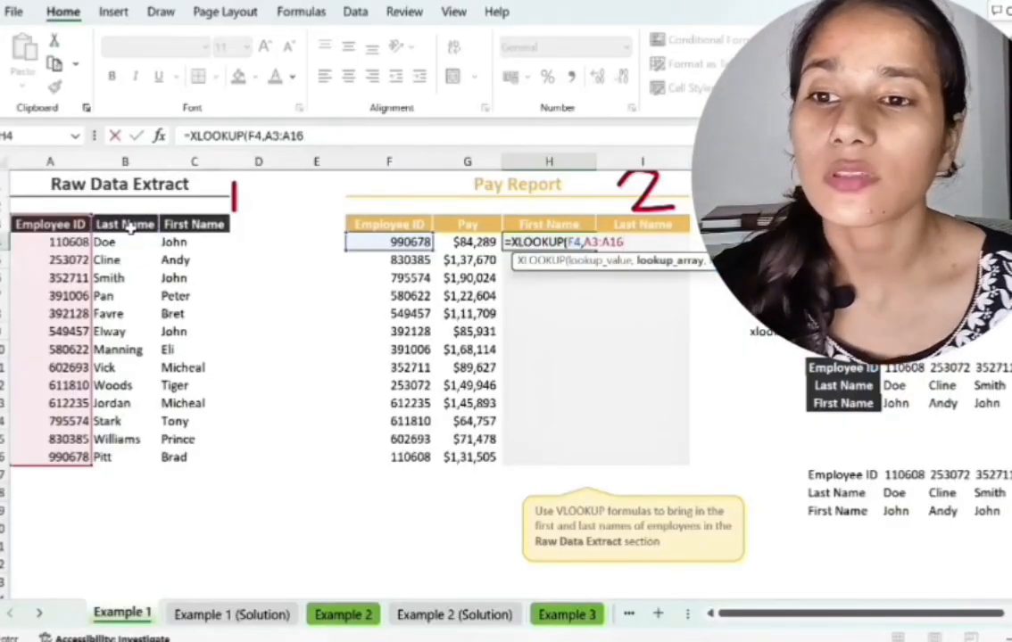
# Complete the H4 formula as =XLOOKUP(F4,A3:$A$16,$B$3:$C$16), returning the Raw Data Extract's last and first name columns.
pyautogui.press('F4')
pyautogui.write(',')
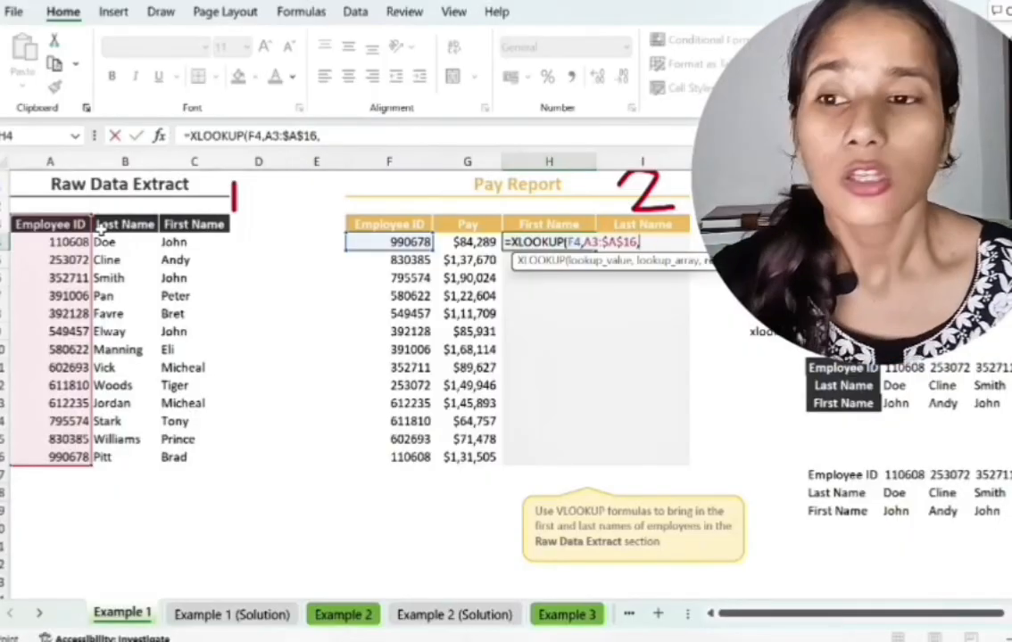
pyautogui.click(102, 226)
pyautogui.moveTo(103, 231); pyautogui.dragTo(223, 456)
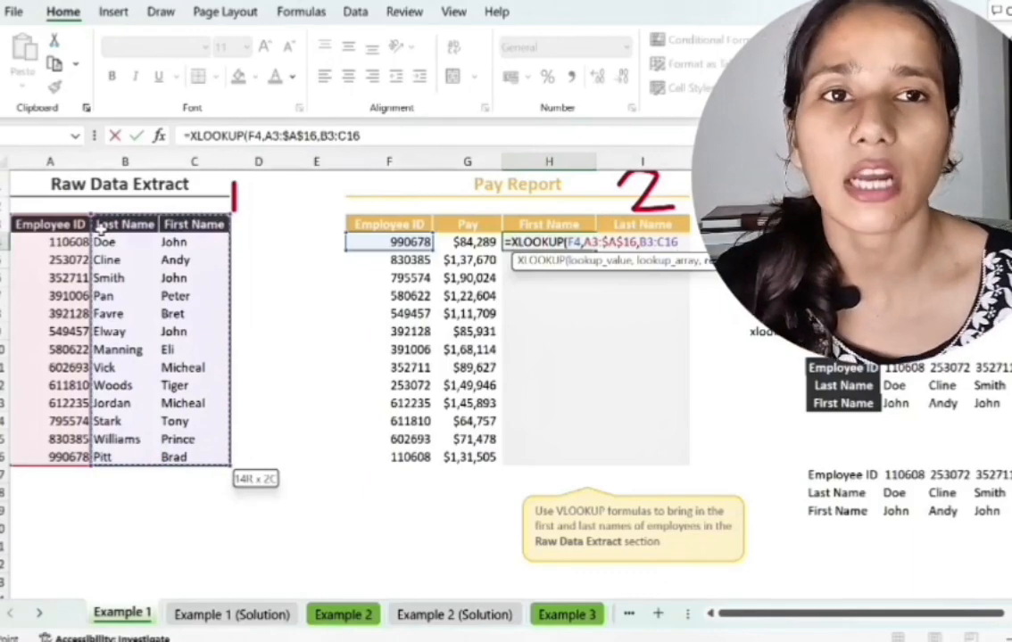
pyautogui.press('F4')
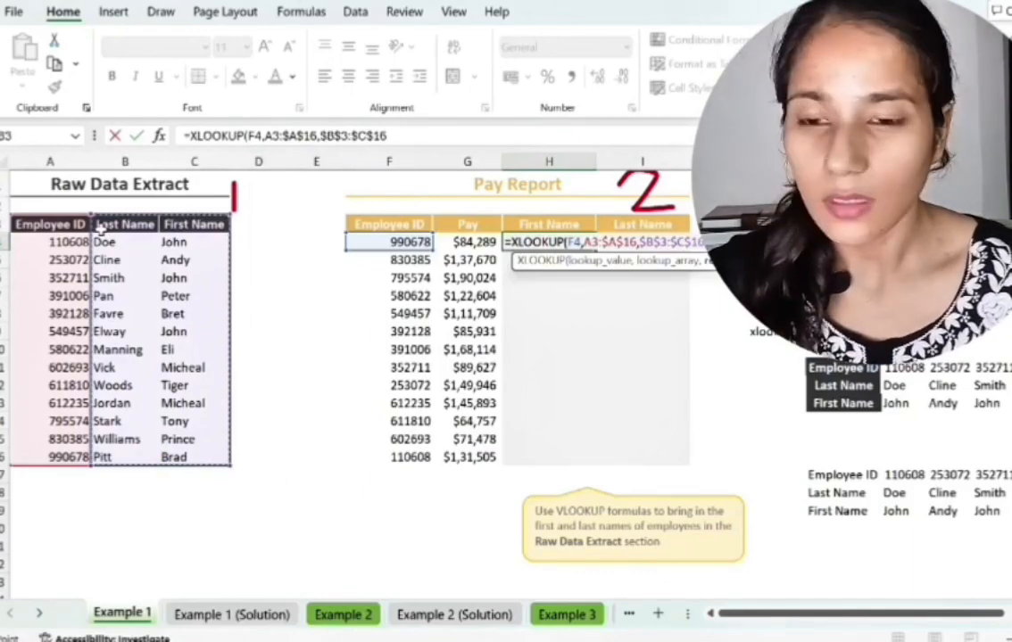
pyautogui.write(',')
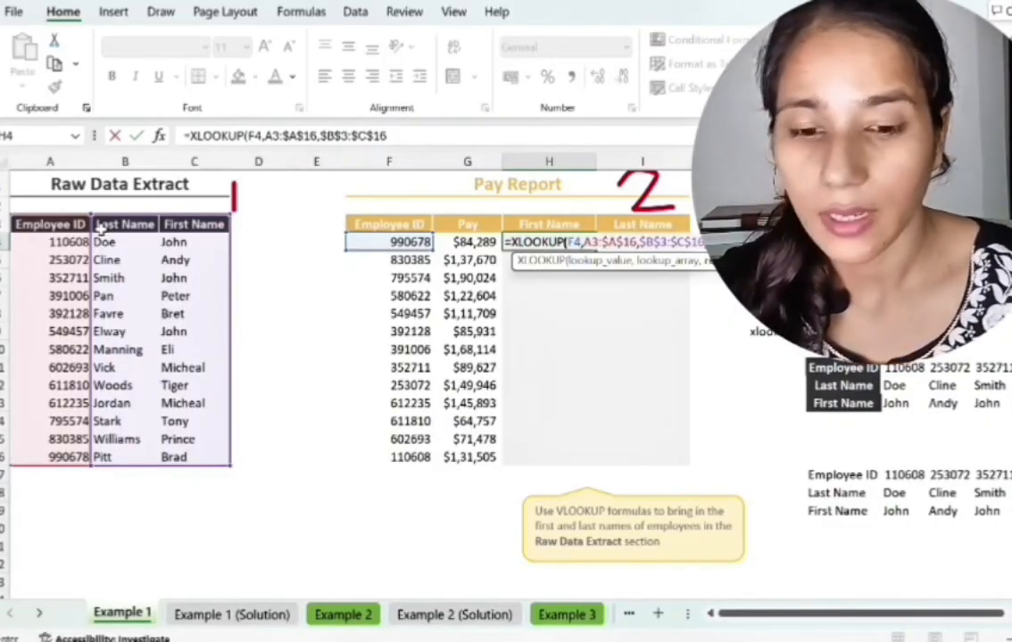
pyautogui.press('Return')
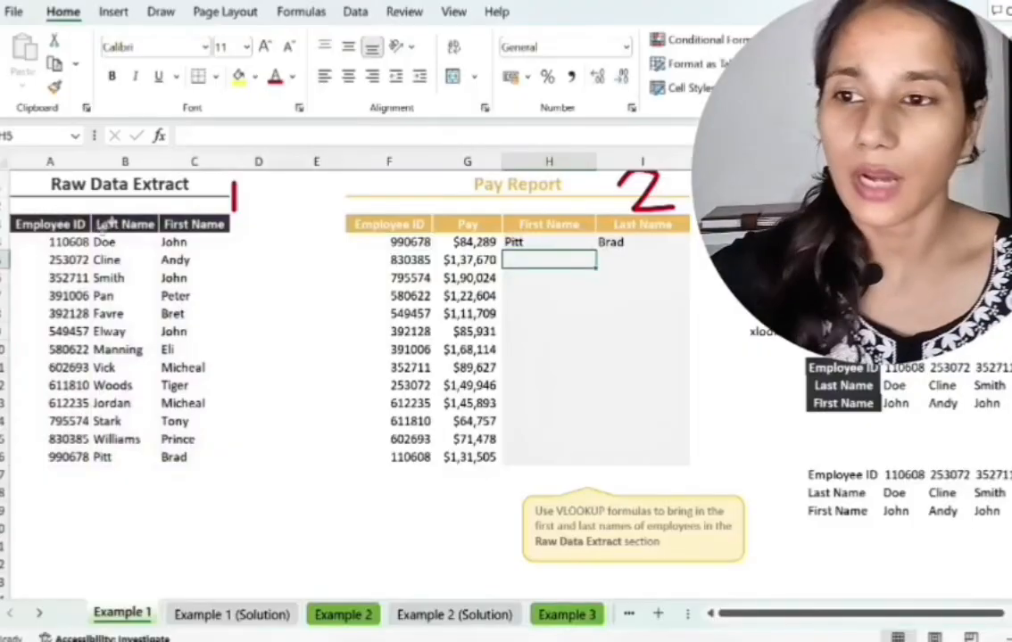
pyautogui.click(514, 244)
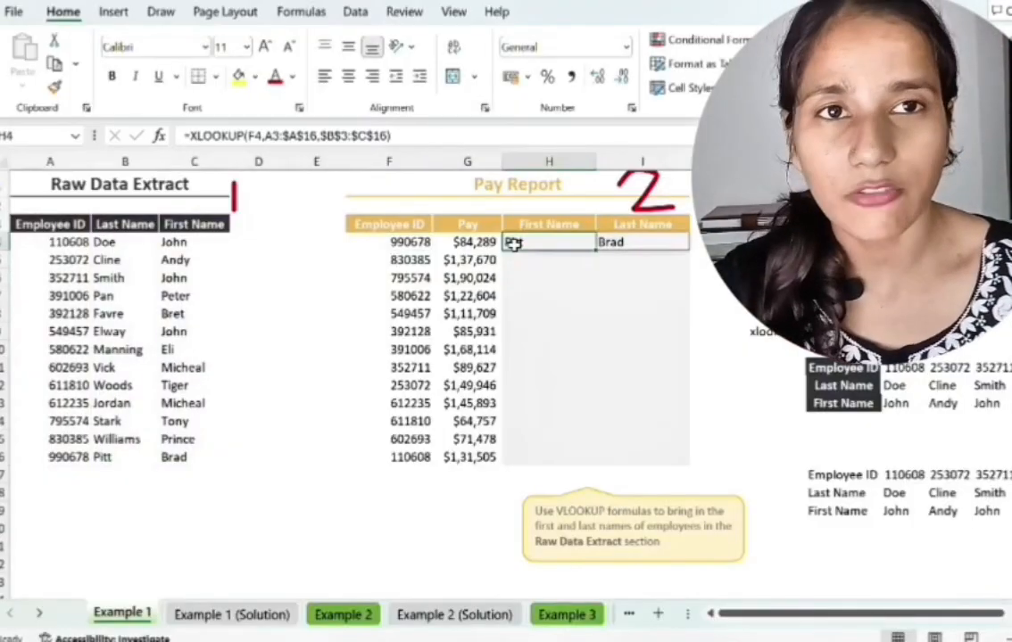
pyautogui.hotkey('shift', 'Right')
pyautogui.hotkey('ctrl', 'shift', 'Down')
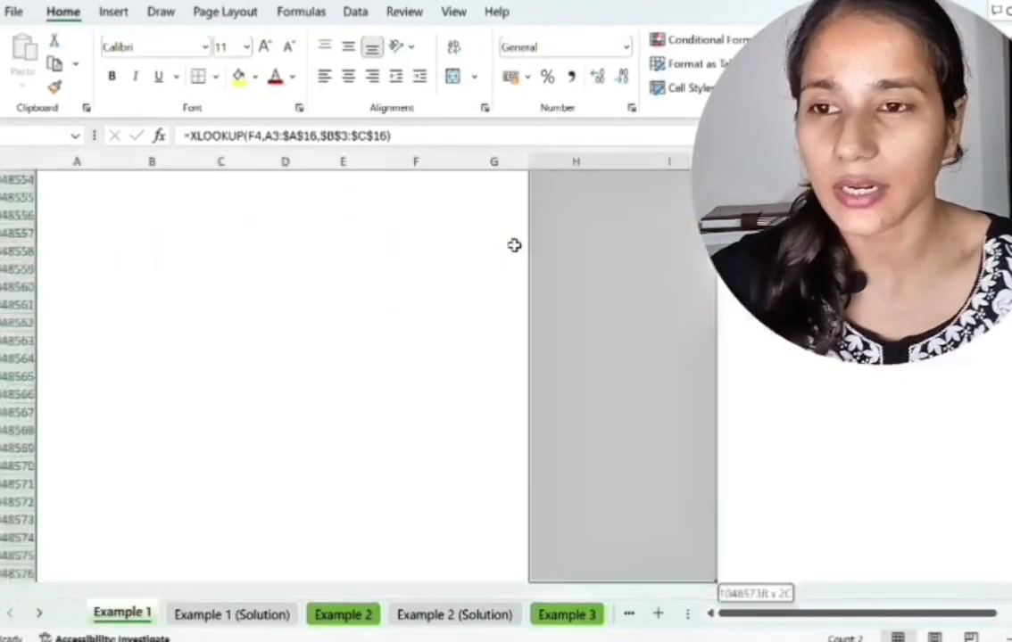
pyautogui.hotkey('ctrl', 'Up')
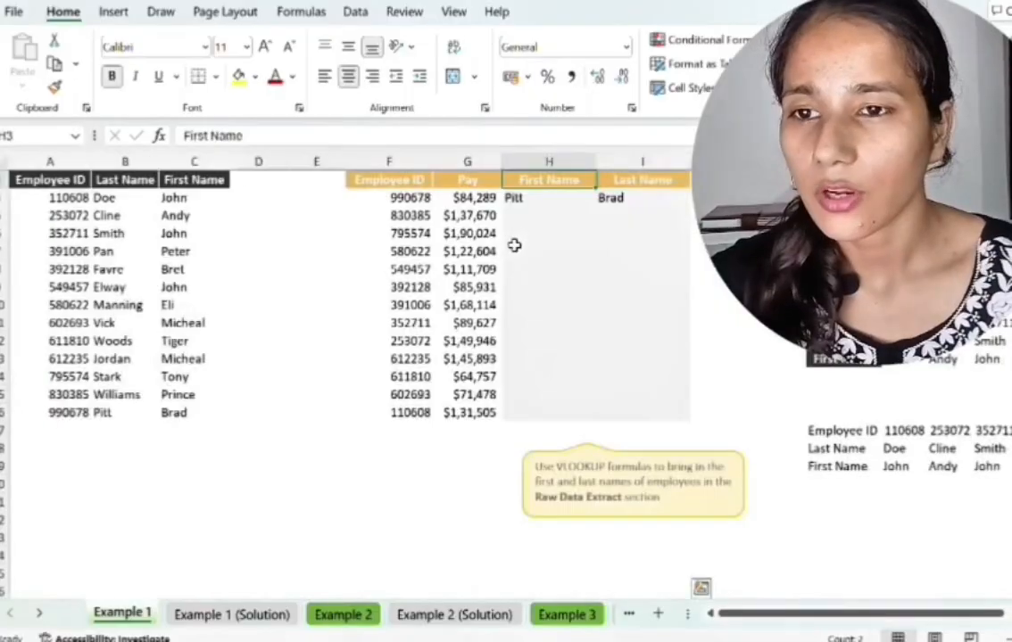
# Fill the XLOOKUP down the Pay Report's name columns, H4:I16, with the lookup array fully locked as $A$3:$A$16.
pyautogui.moveTo(523, 203); pyautogui.dragTo(699, 419)
pyautogui.hotkey('ctrl', 'd')
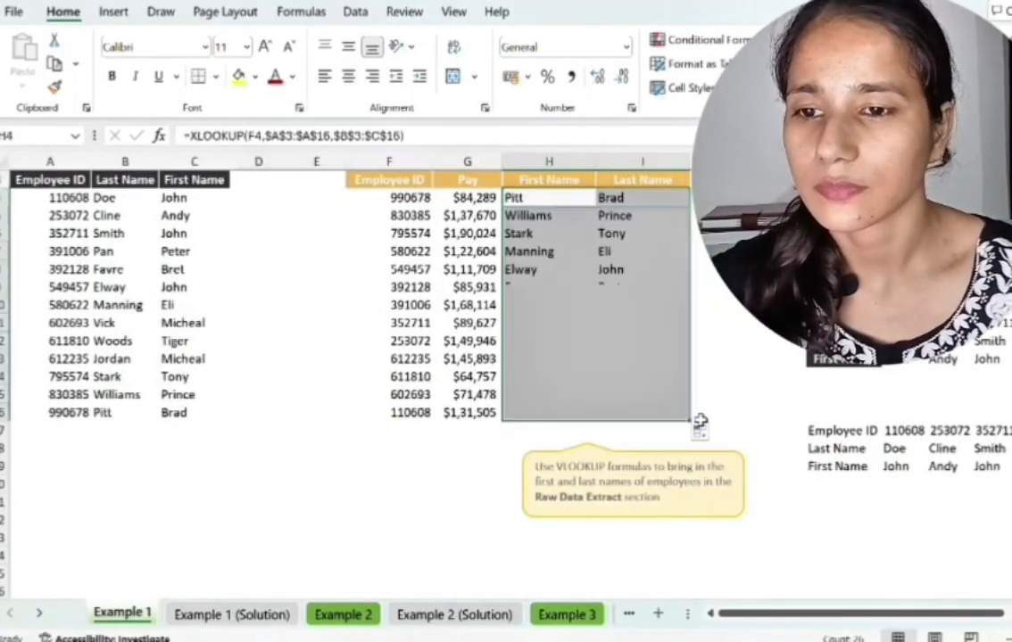
pyautogui.click(747, 378)
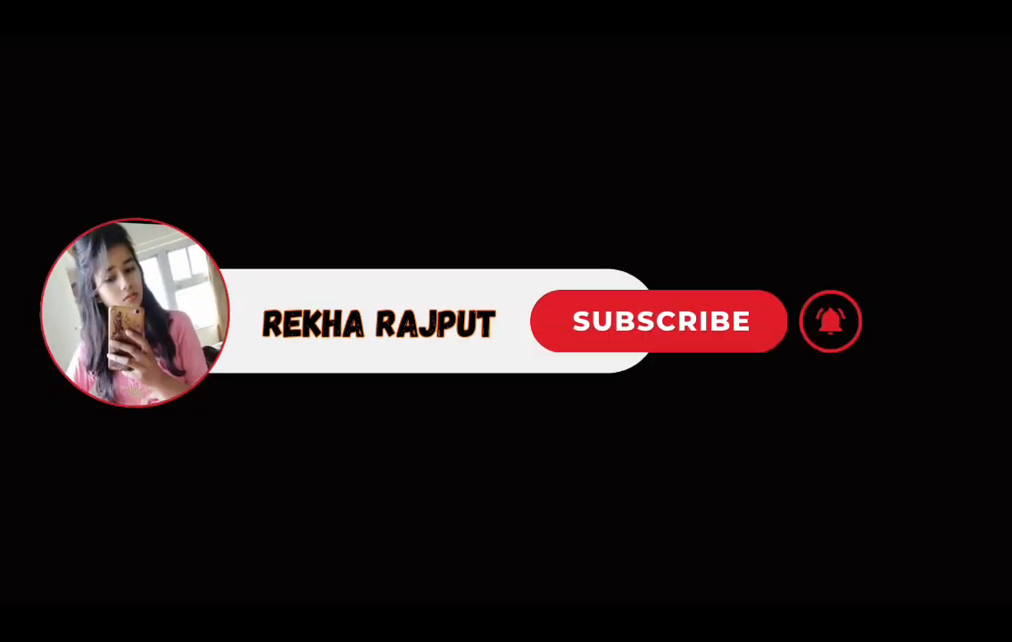